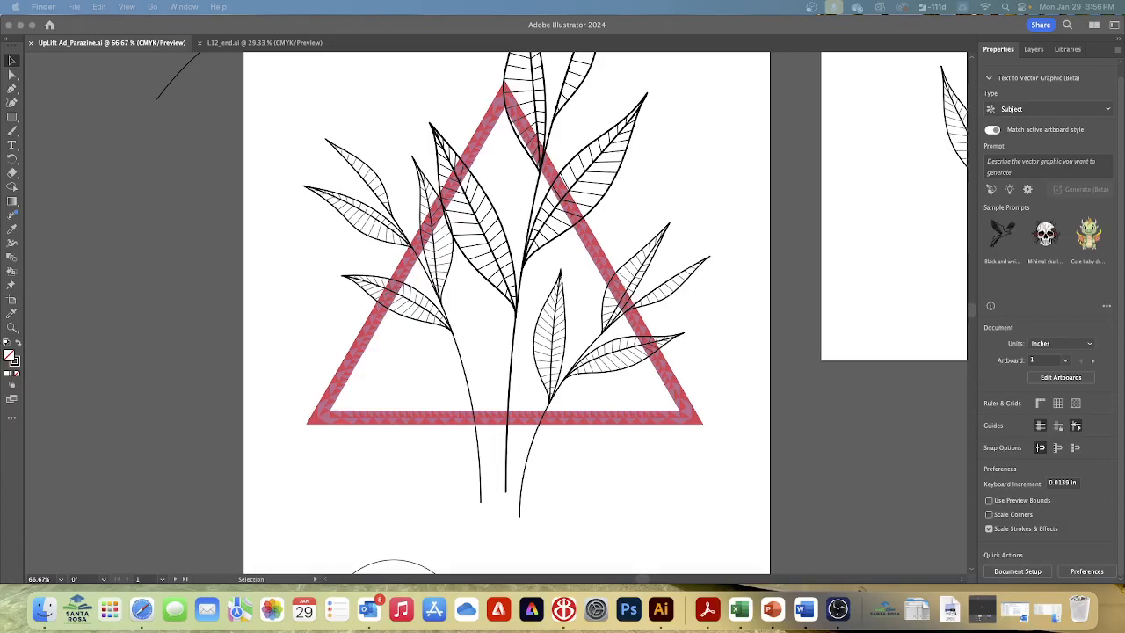
# Go to artboard 2 and select the small black flame-shaped motif above the leaf stem
pyautogui.scroll(10, 658, 244)
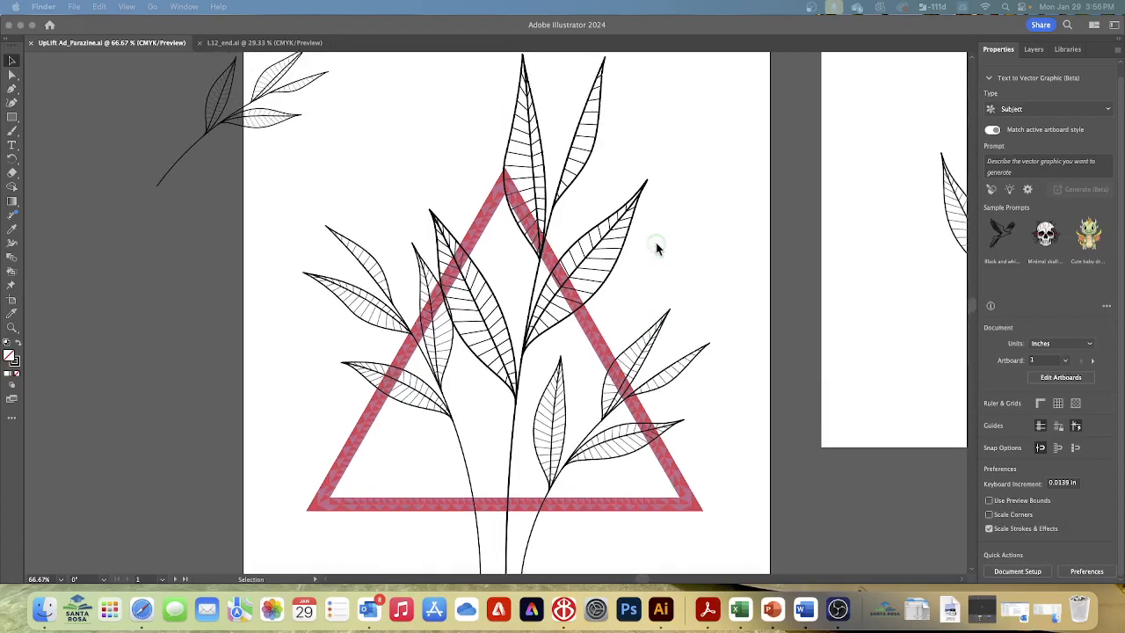
pyautogui.scroll(-5, 661, 243)
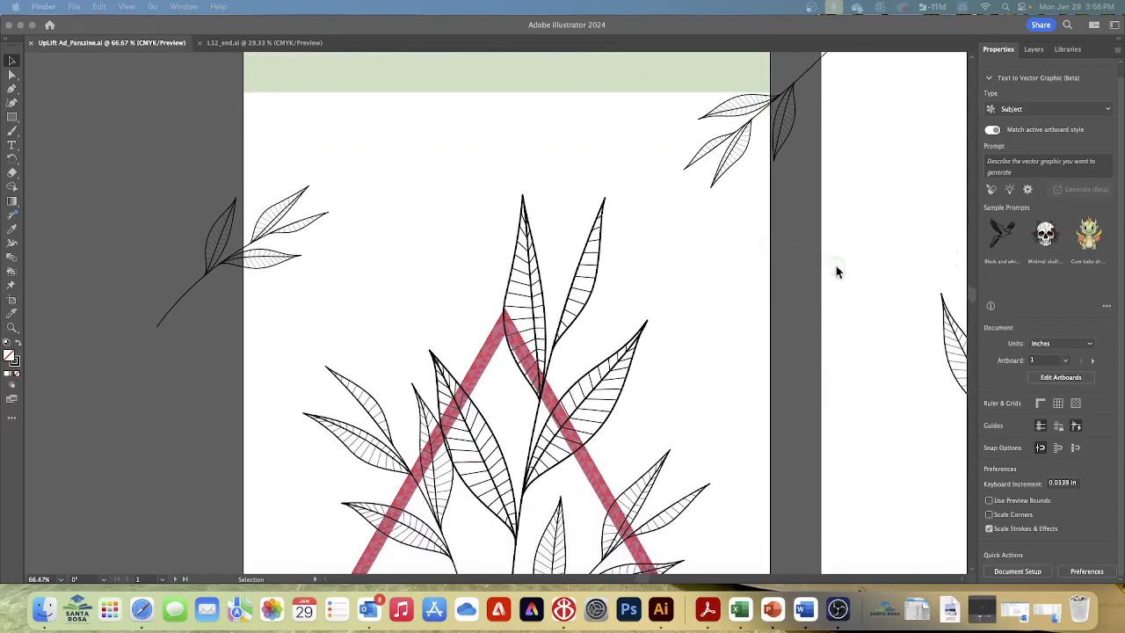
pyautogui.scroll(-8, 862, 305)
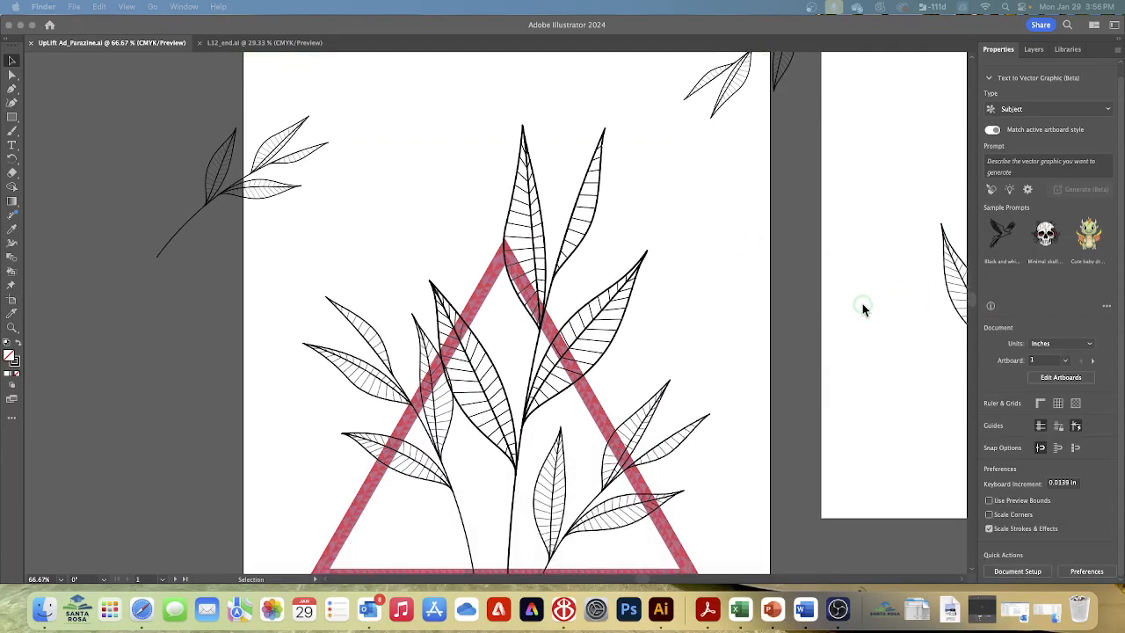
pyautogui.click(159, 580)
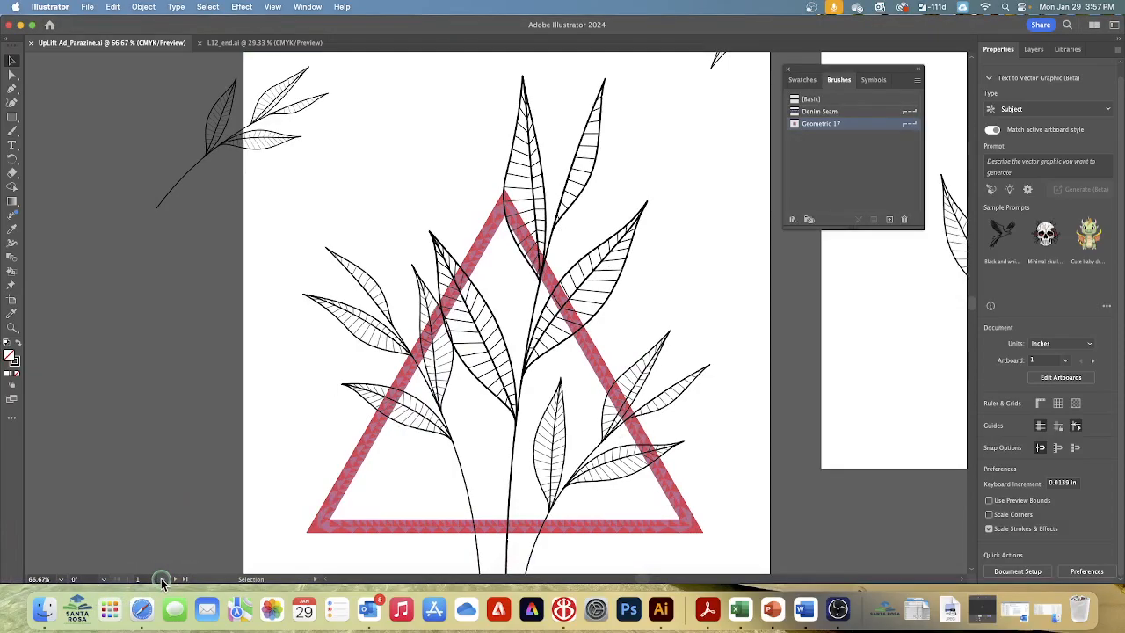
pyautogui.click(171, 567)
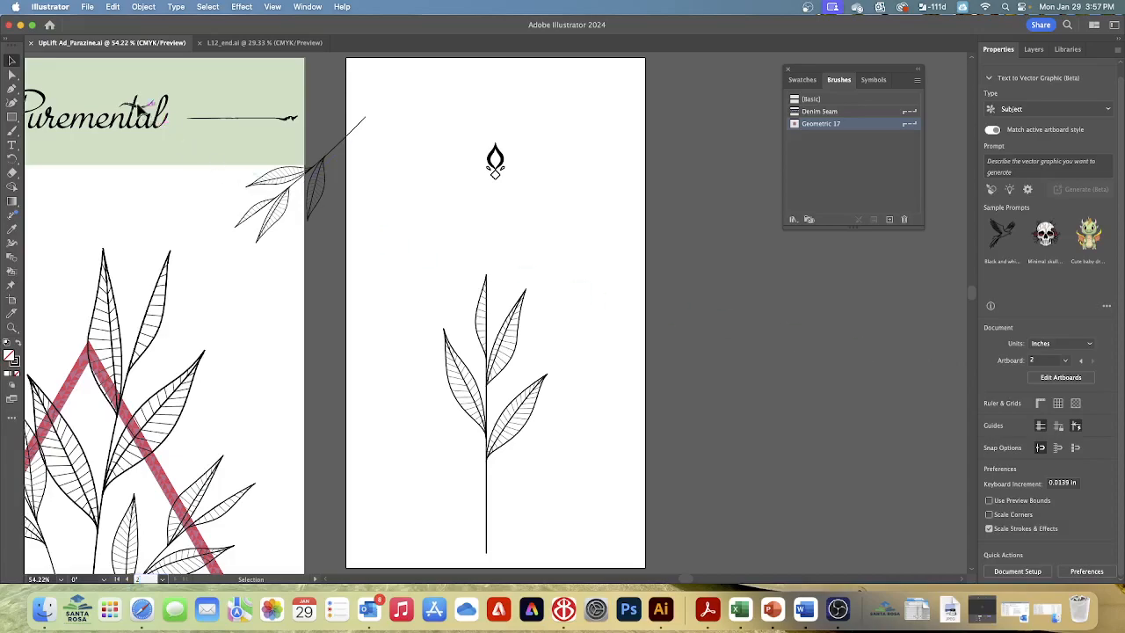
pyautogui.click(11, 60)
pyautogui.click(497, 164)
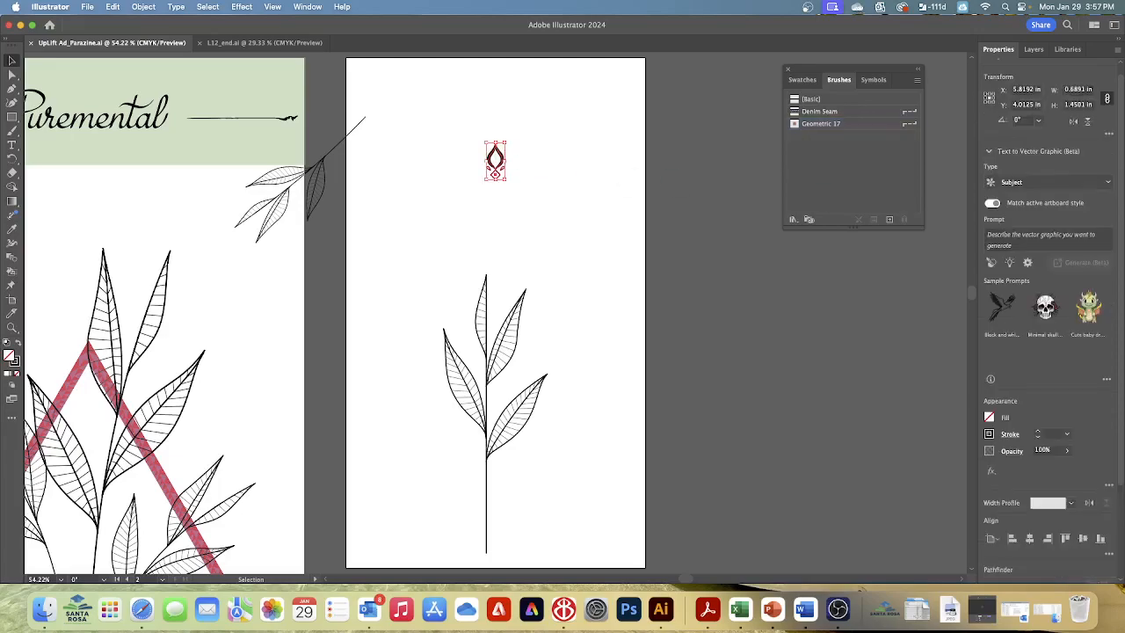
pyautogui.press('super+equal')
pyautogui.press('super+equal')
pyautogui.press('super+equal')
pyautogui.press('super+equal')
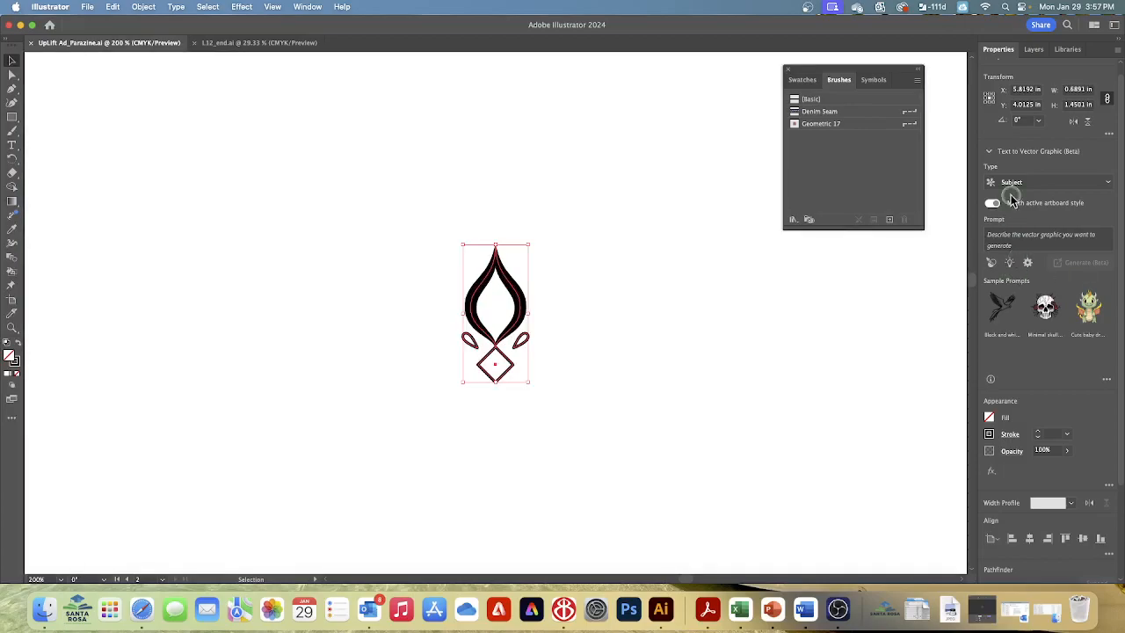
# Show the brushes as thumbnails and enlarge the Brushes panel
pyautogui.click(919, 81)
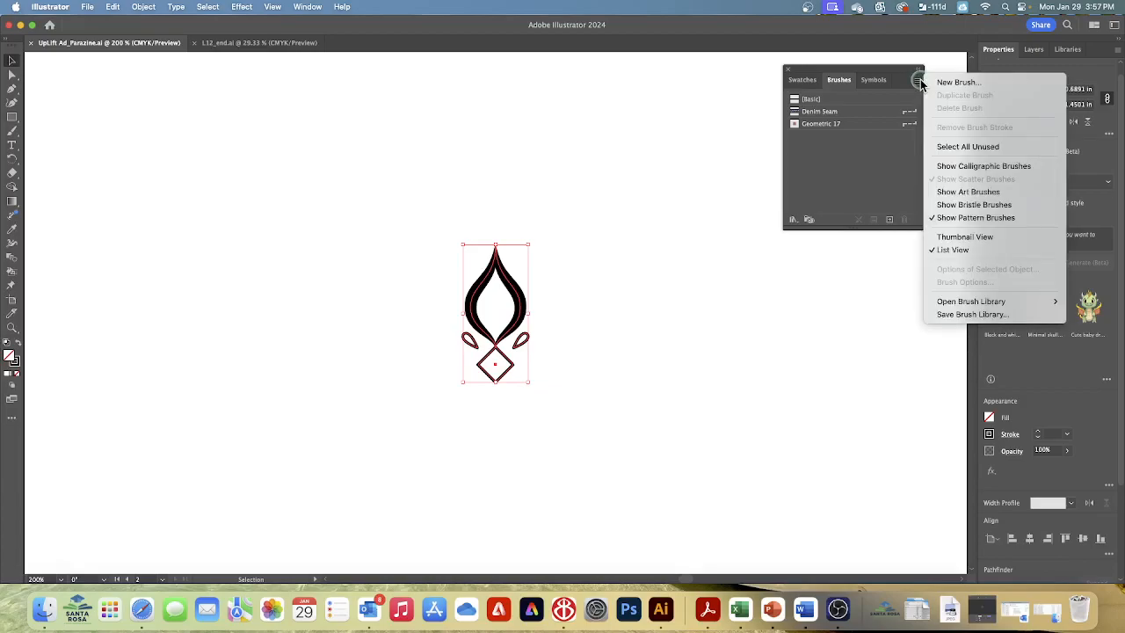
pyautogui.click(951, 238)
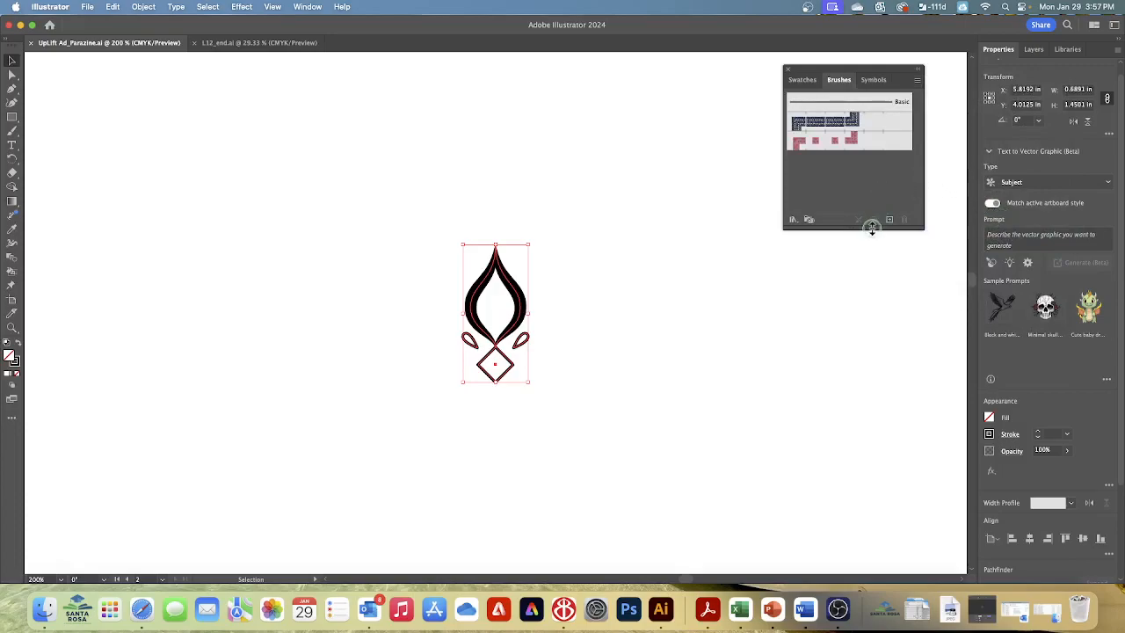
pyautogui.moveTo(873, 228); pyautogui.dragTo(857, 366)
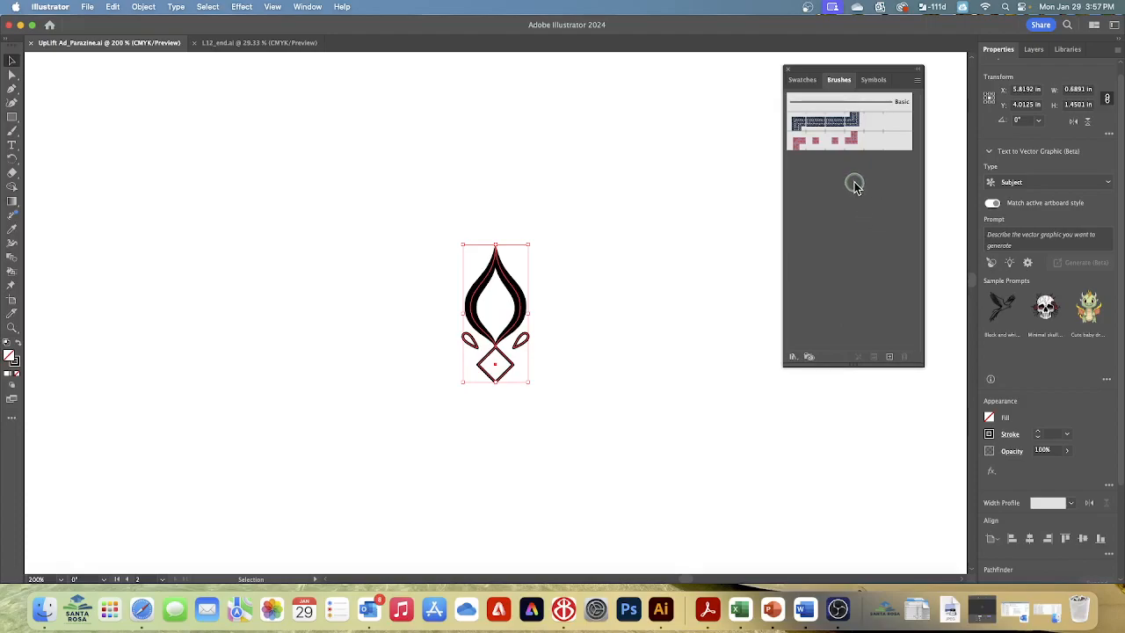
# Start a new pattern brush from the selected motif and name it Decoration
pyautogui.click(890, 359)
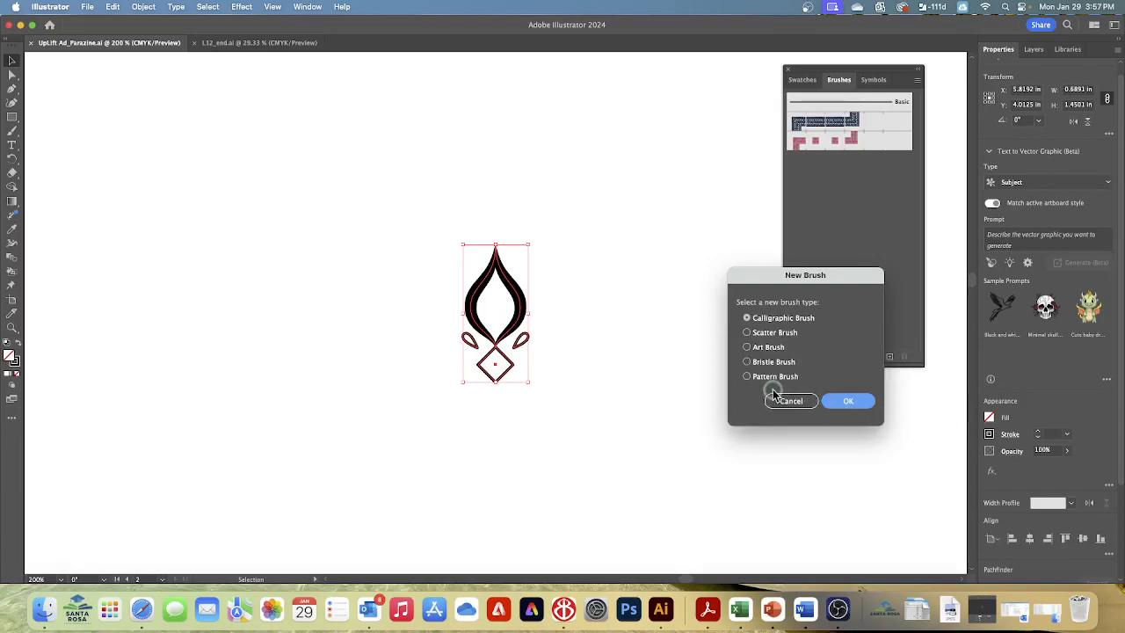
pyautogui.click(746, 377)
pyautogui.click(847, 402)
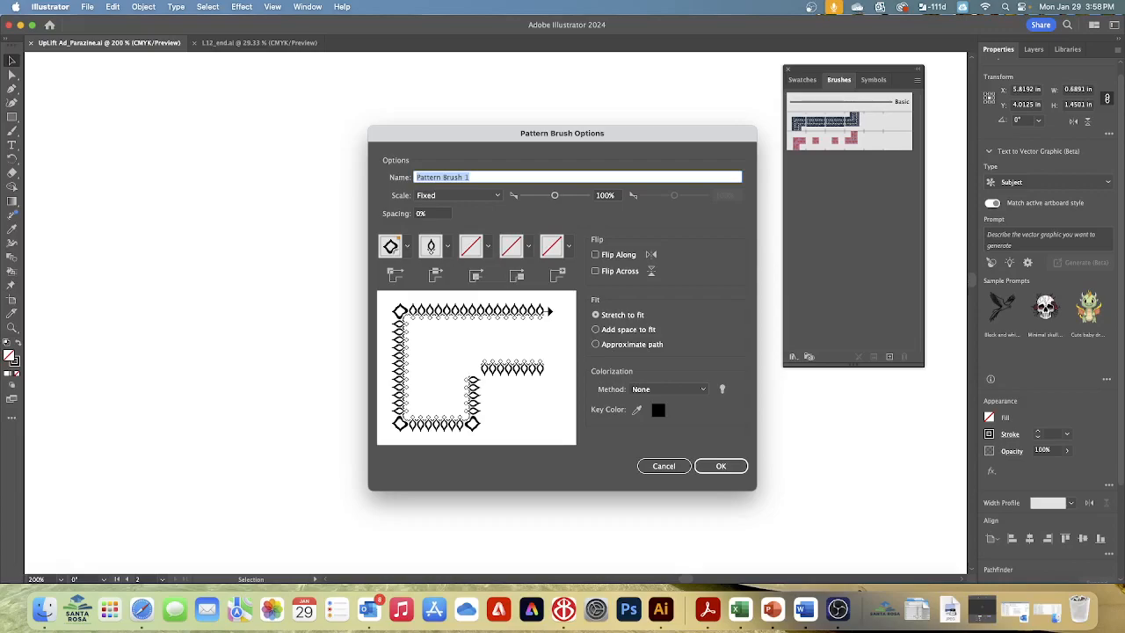
pyautogui.write('Decoration')
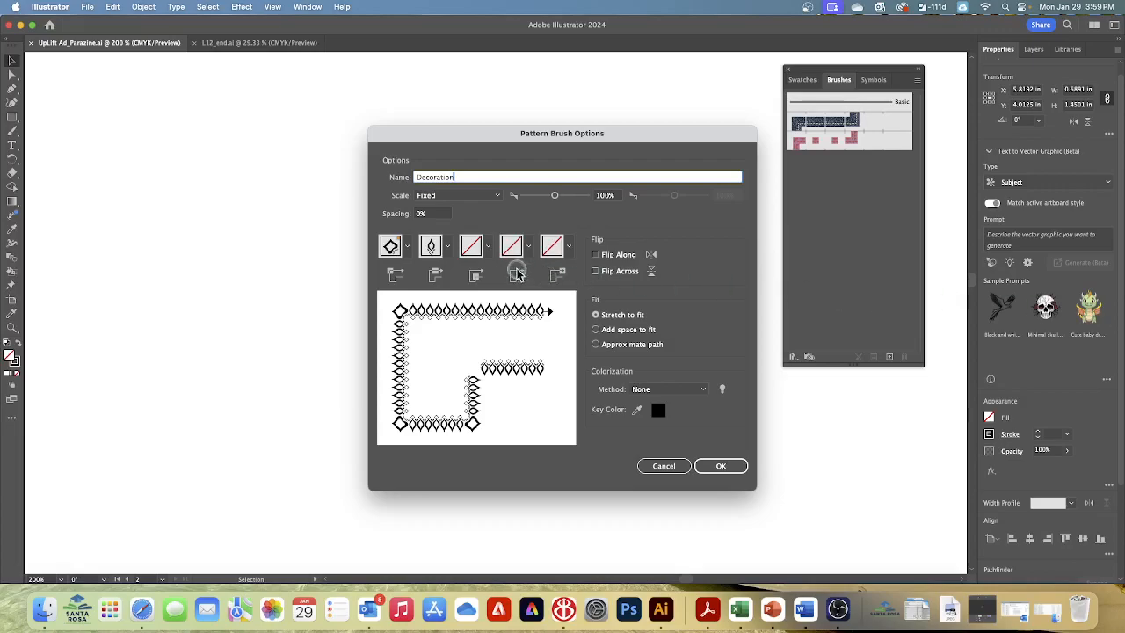
# Set the Decoration brush's outer corner tile to Auto-Between, save the brush and deselect the motif
pyautogui.click(432, 247)
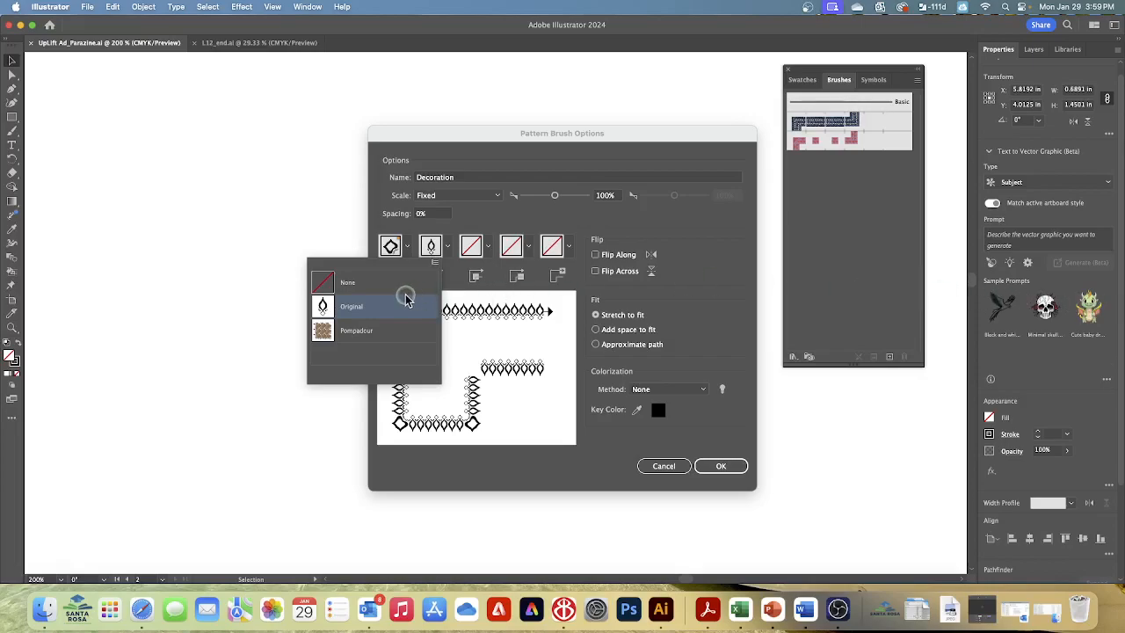
pyautogui.click(392, 249)
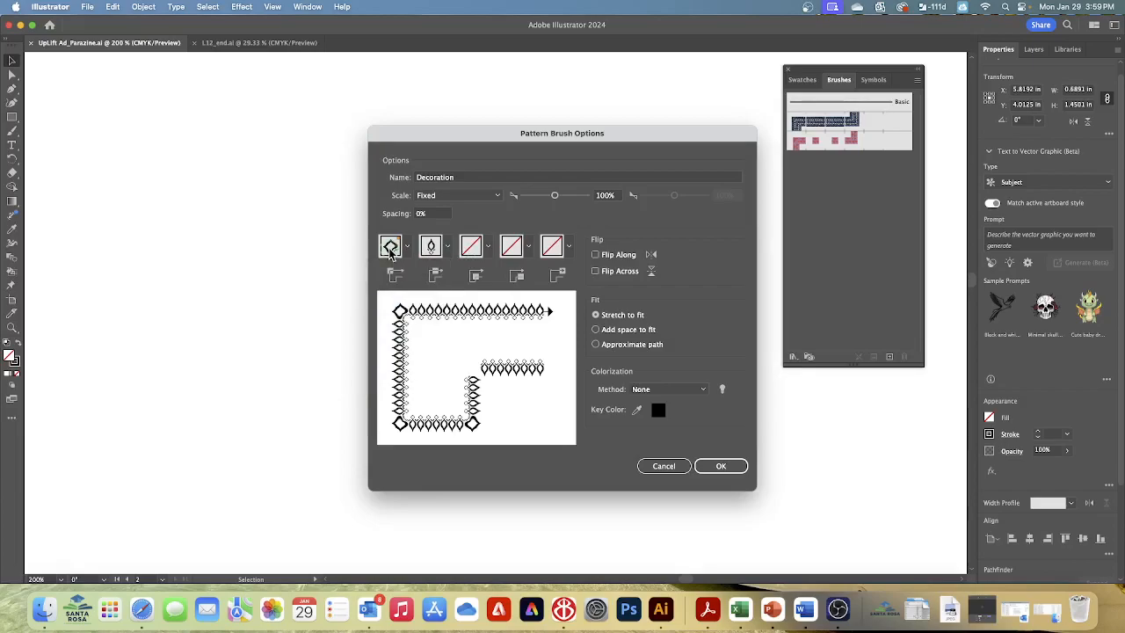
pyautogui.click(392, 250)
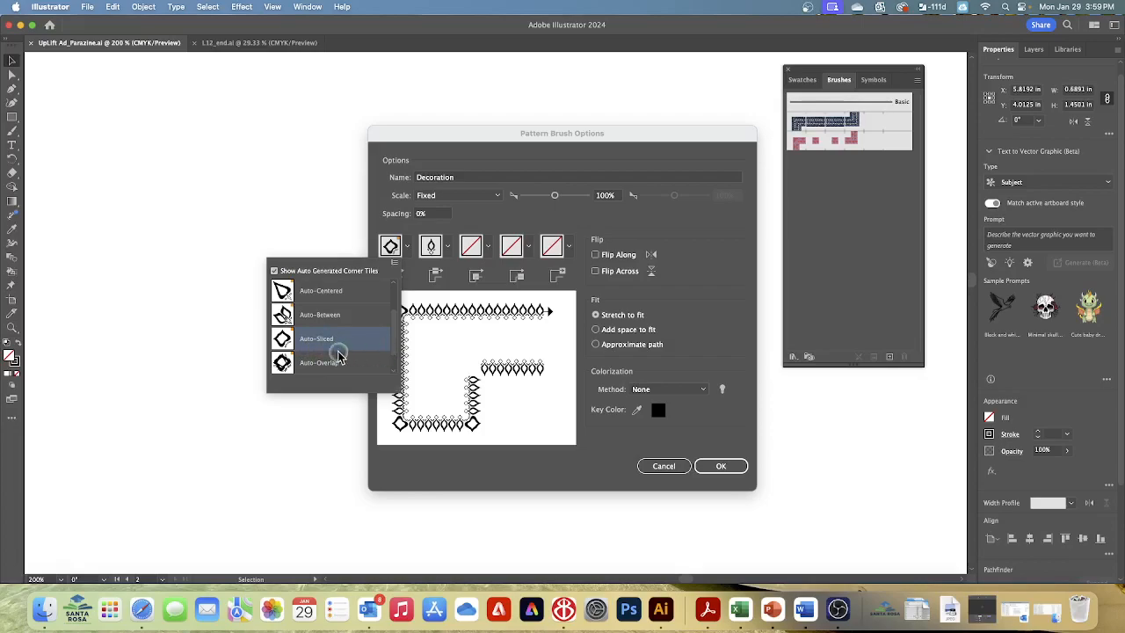
pyautogui.click(331, 319)
pyautogui.click(331, 319)
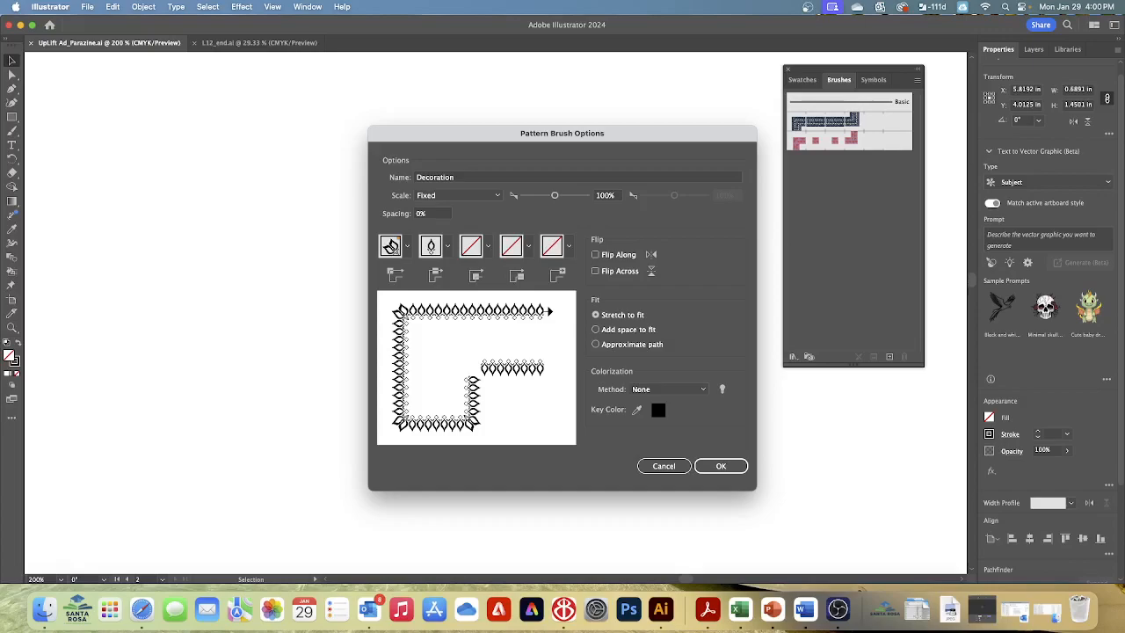
pyautogui.click(695, 467)
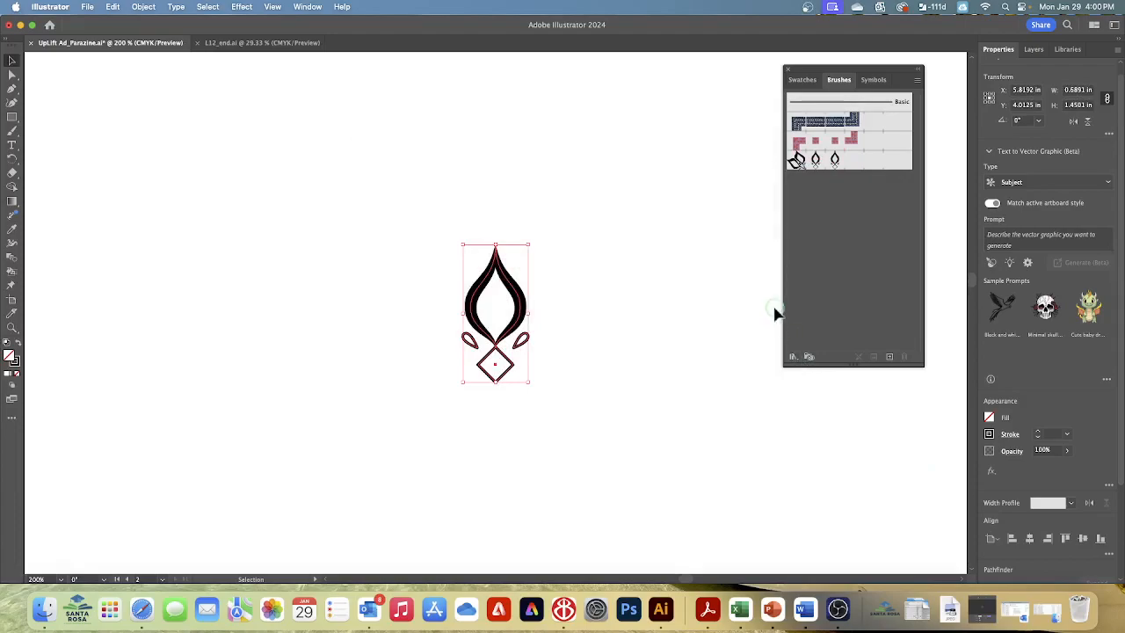
pyautogui.click(844, 181)
pyautogui.click(211, 7)
pyautogui.click(214, 50)
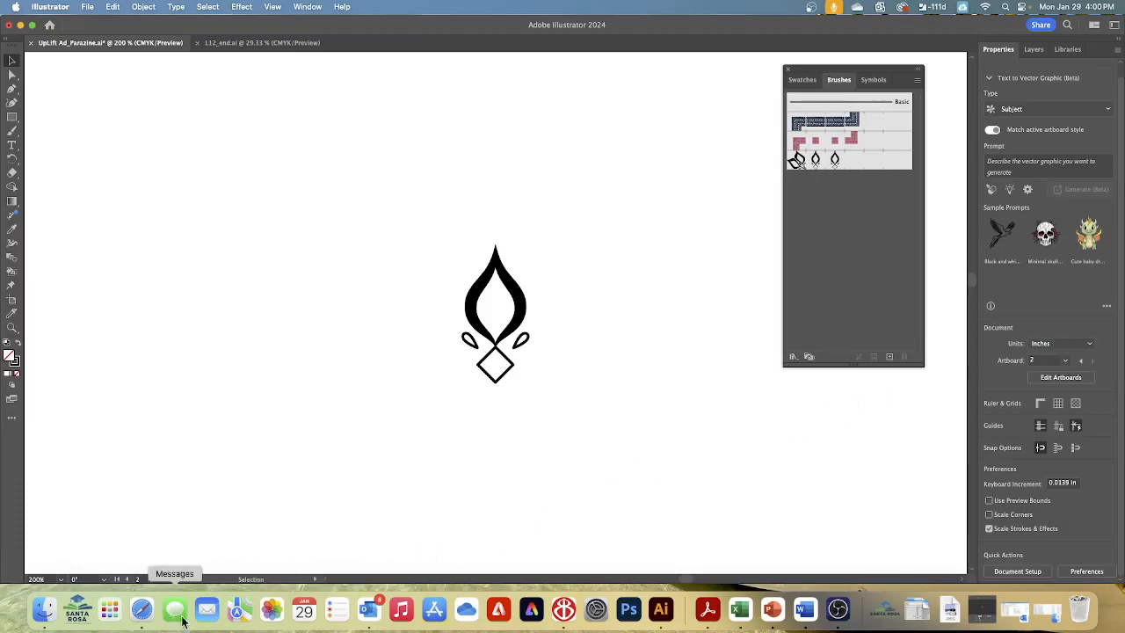
# Apply the Decoration pattern brush to the circle around the letters UP on artboard 1 and deselect it
pyautogui.click(162, 579)
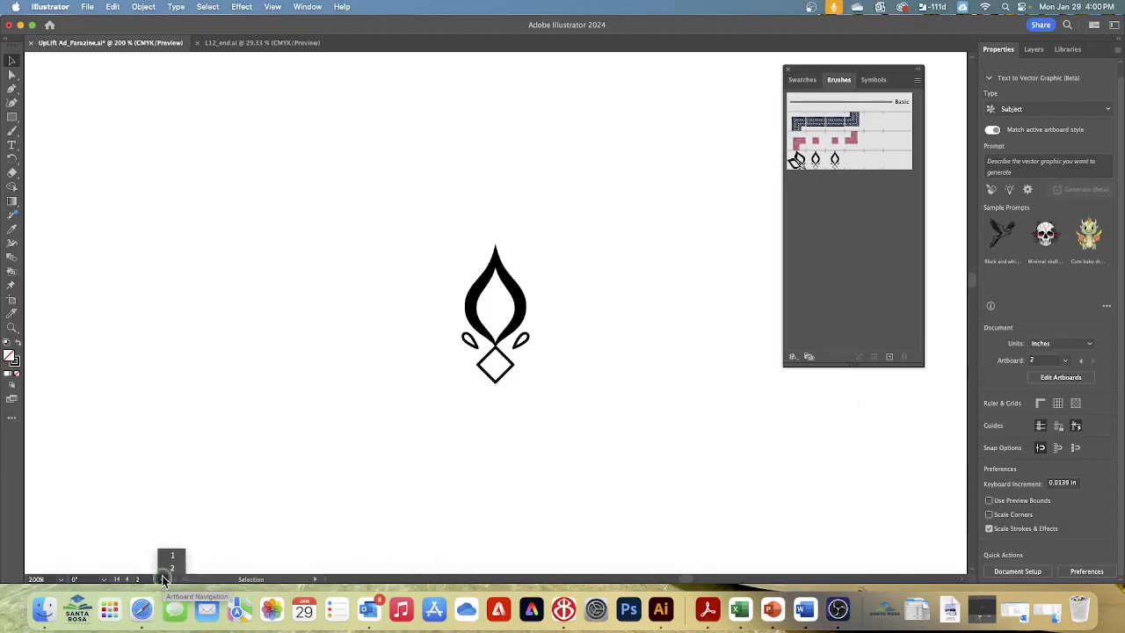
pyautogui.click(170, 555)
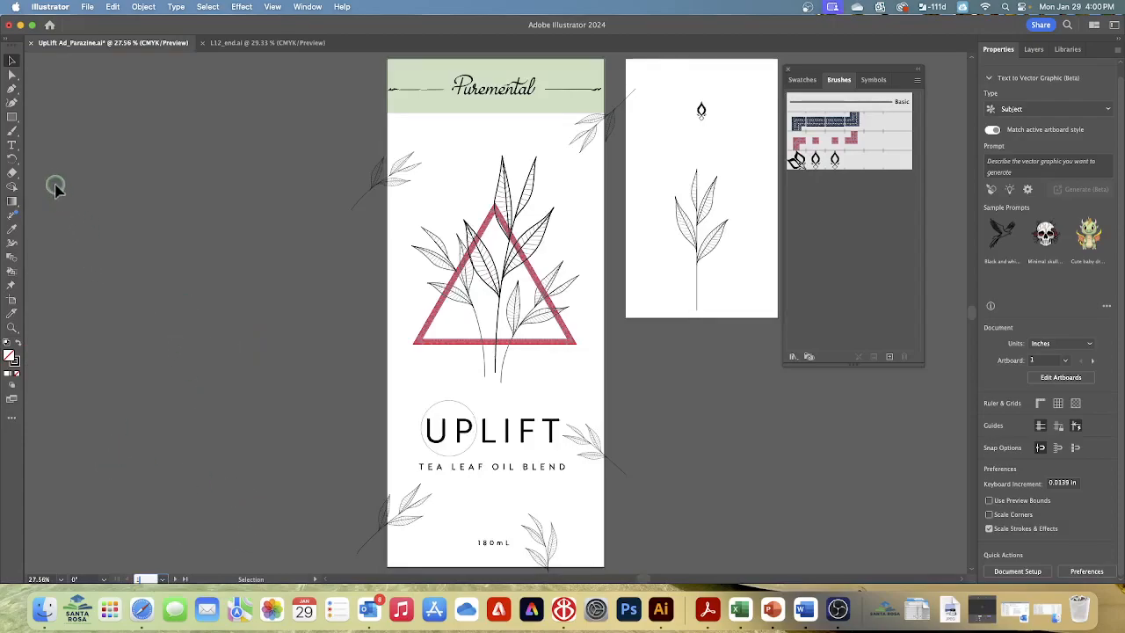
pyautogui.click(13, 63)
pyautogui.click(332, 344)
pyautogui.click(472, 451)
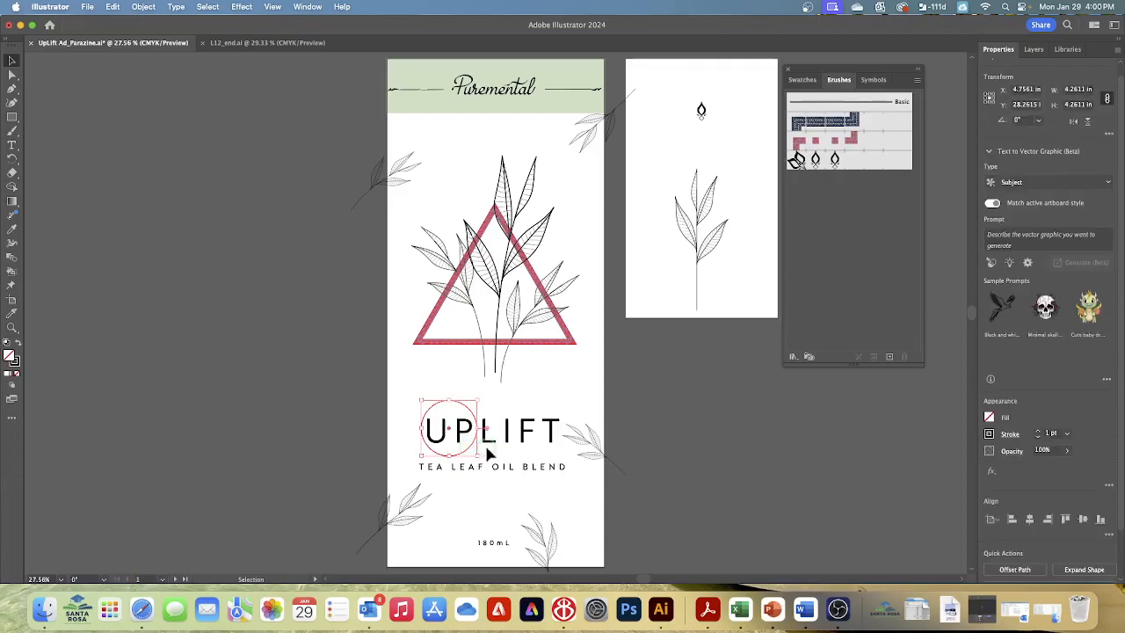
pyautogui.press('a')
pyautogui.press('super+equal')
pyautogui.press('super+equal')
pyautogui.press('super+equal')
pyautogui.press('super+equal')
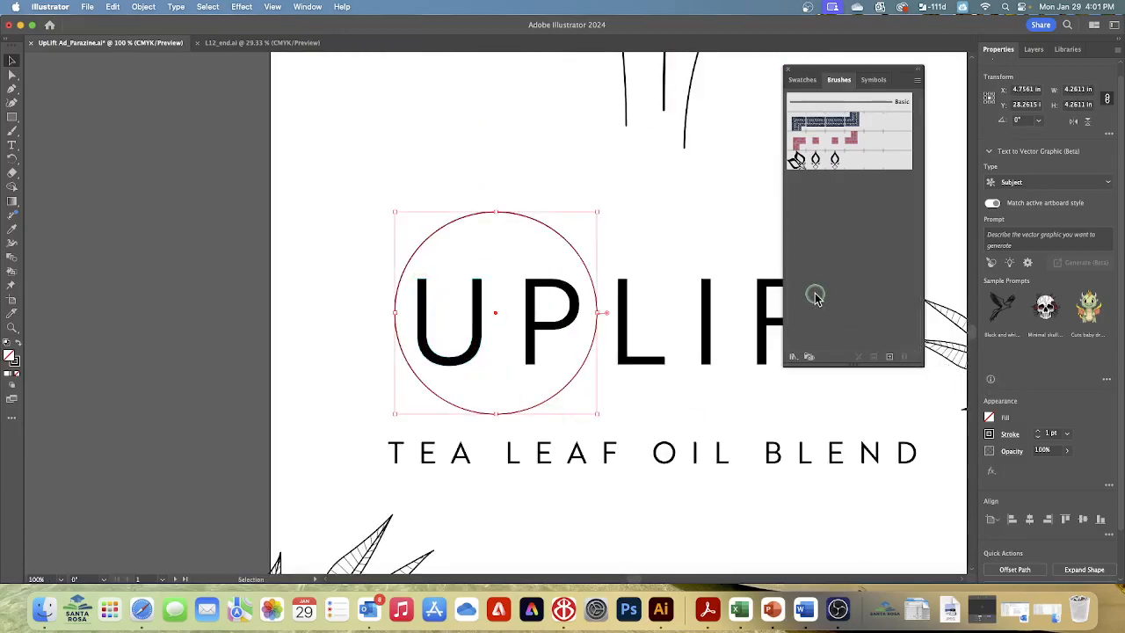
pyautogui.click(798, 160)
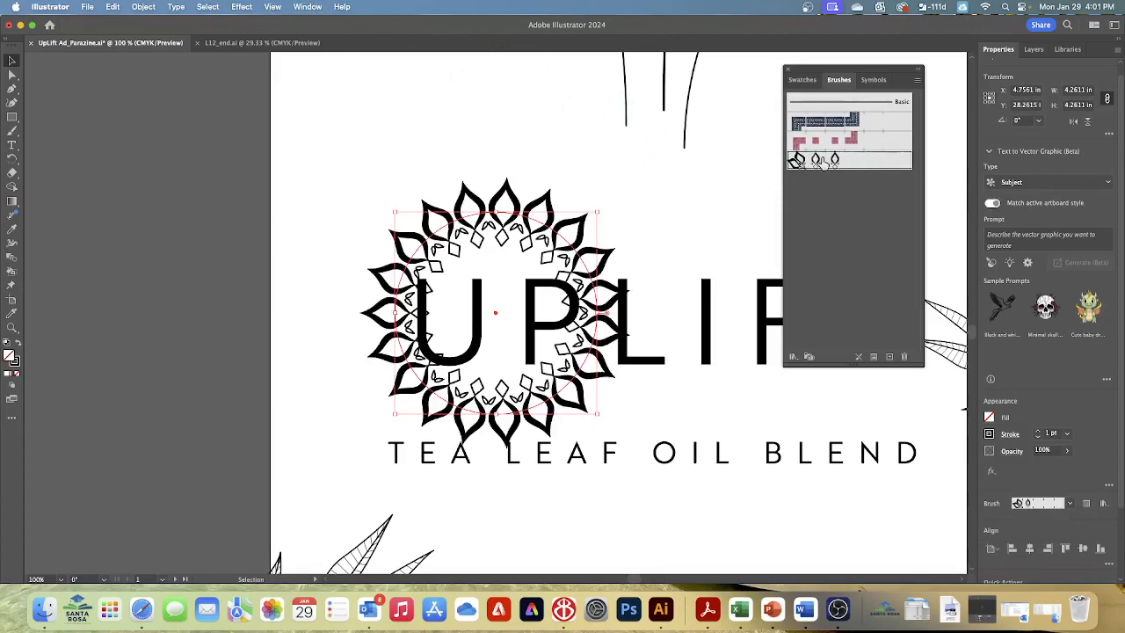
pyautogui.click(208, 7)
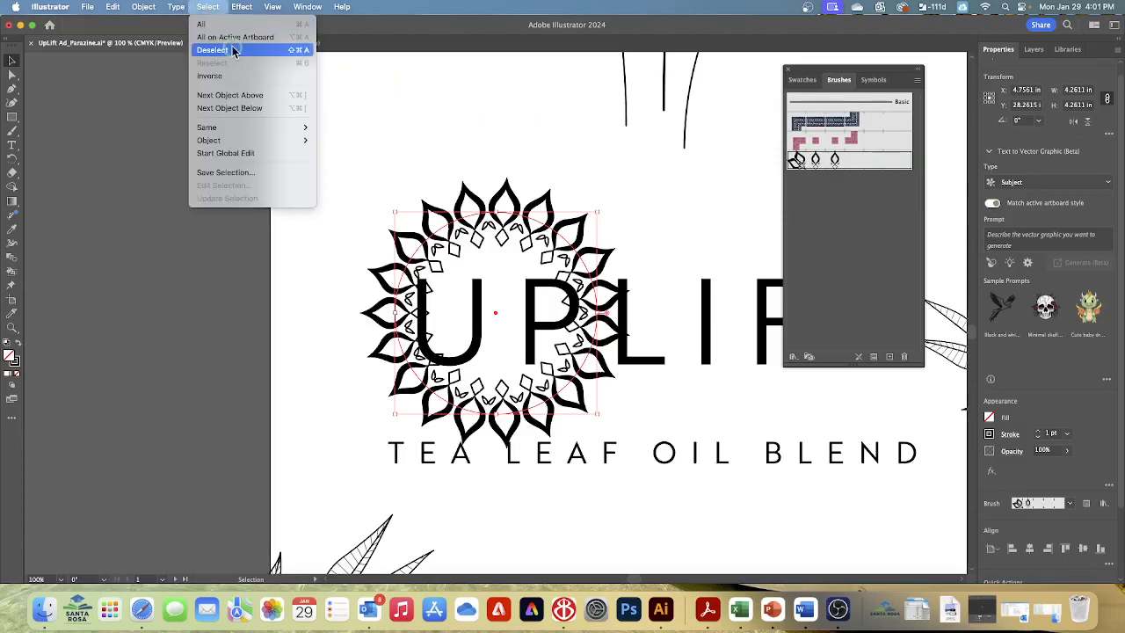
pyautogui.click(233, 53)
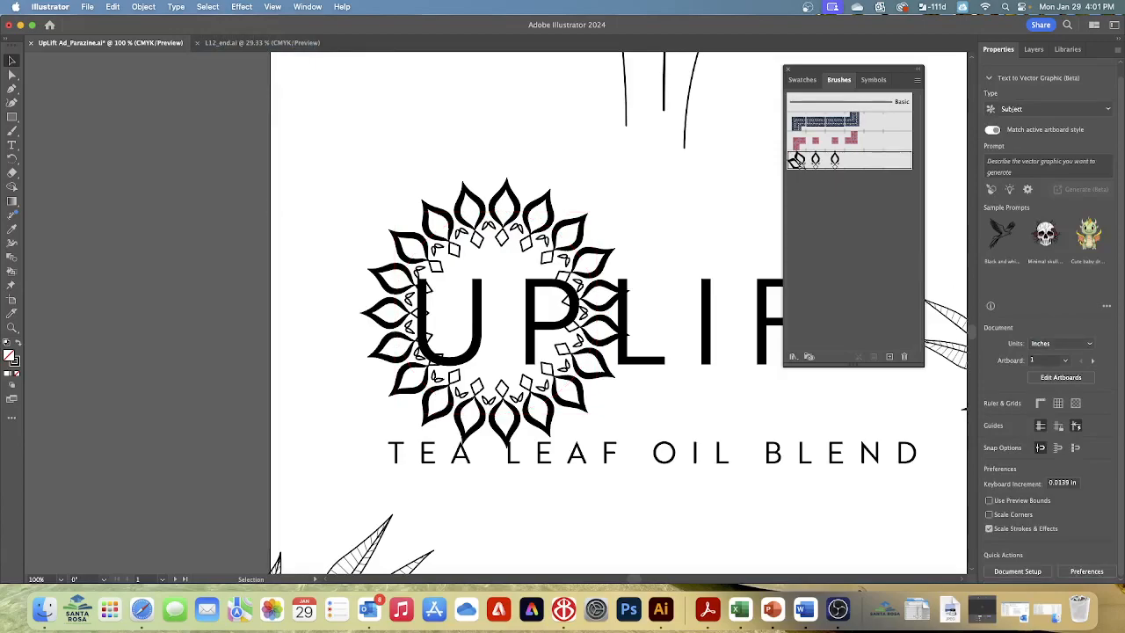
# Return to artboard 2 and recolor the flame motif's stroke with the light beige swatch
pyautogui.click(797, 160)
pyautogui.click(175, 579)
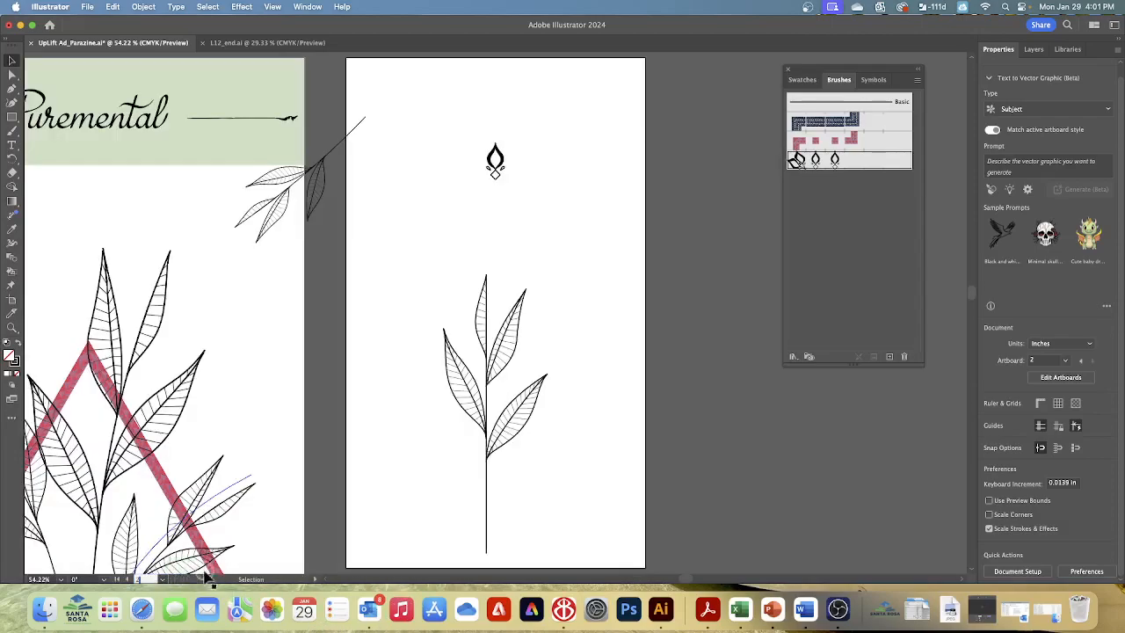
pyautogui.click(495, 160)
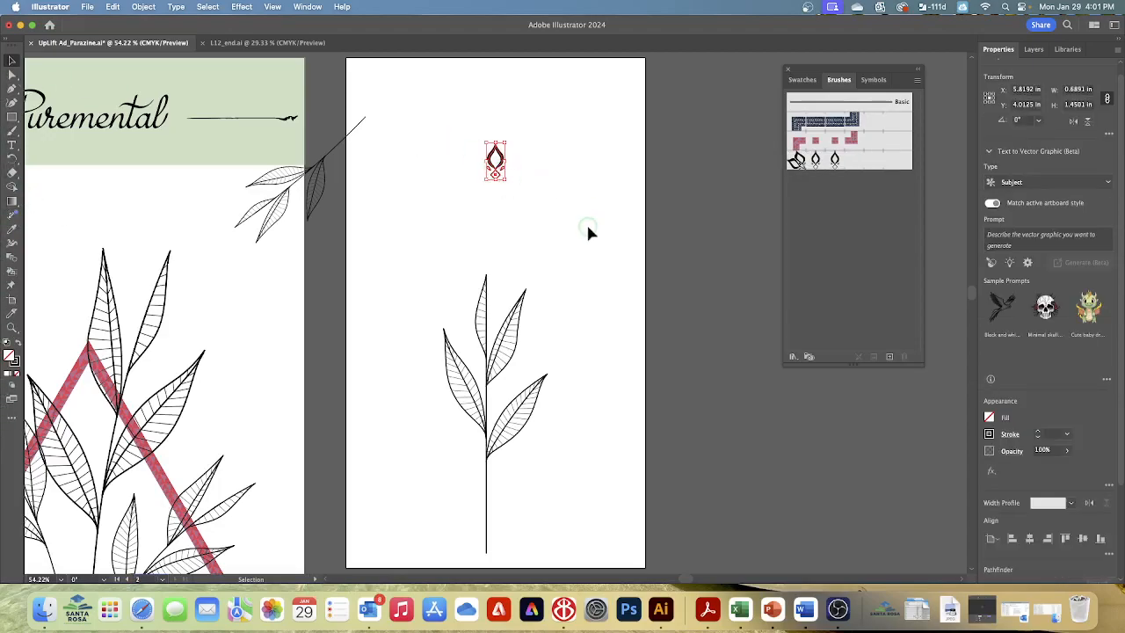
pyautogui.click(991, 434)
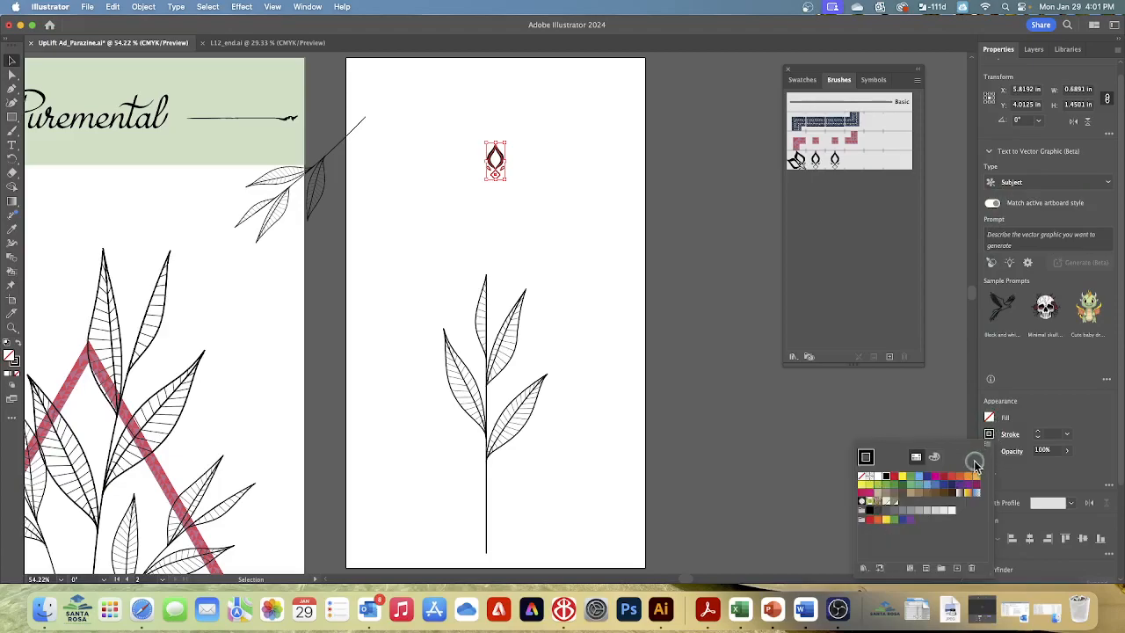
pyautogui.click(887, 506)
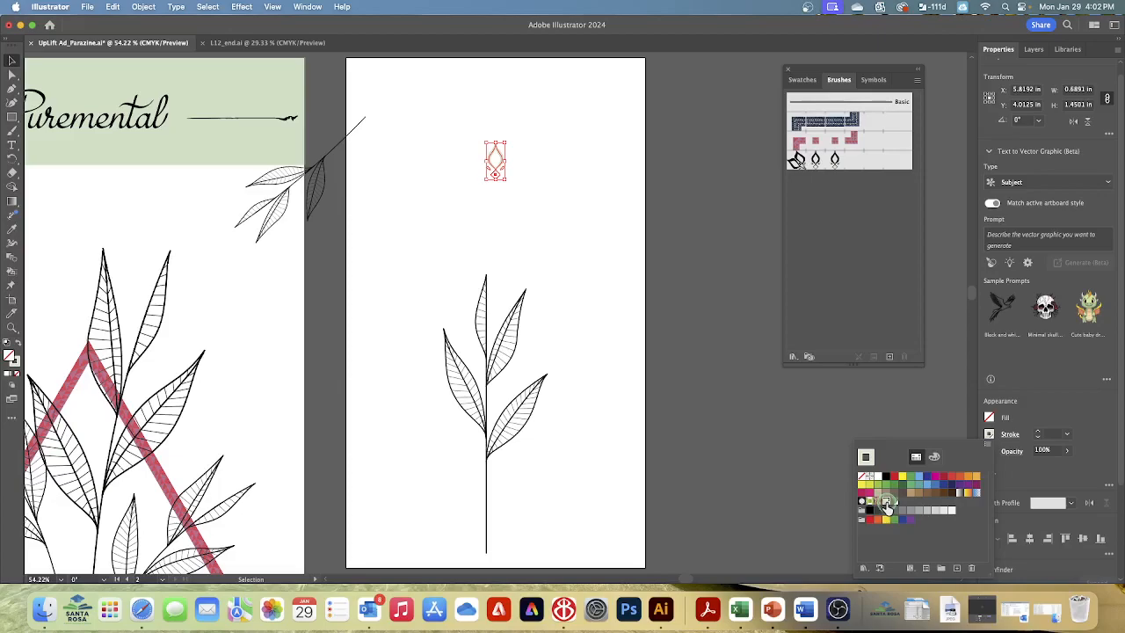
pyautogui.press('Escape')
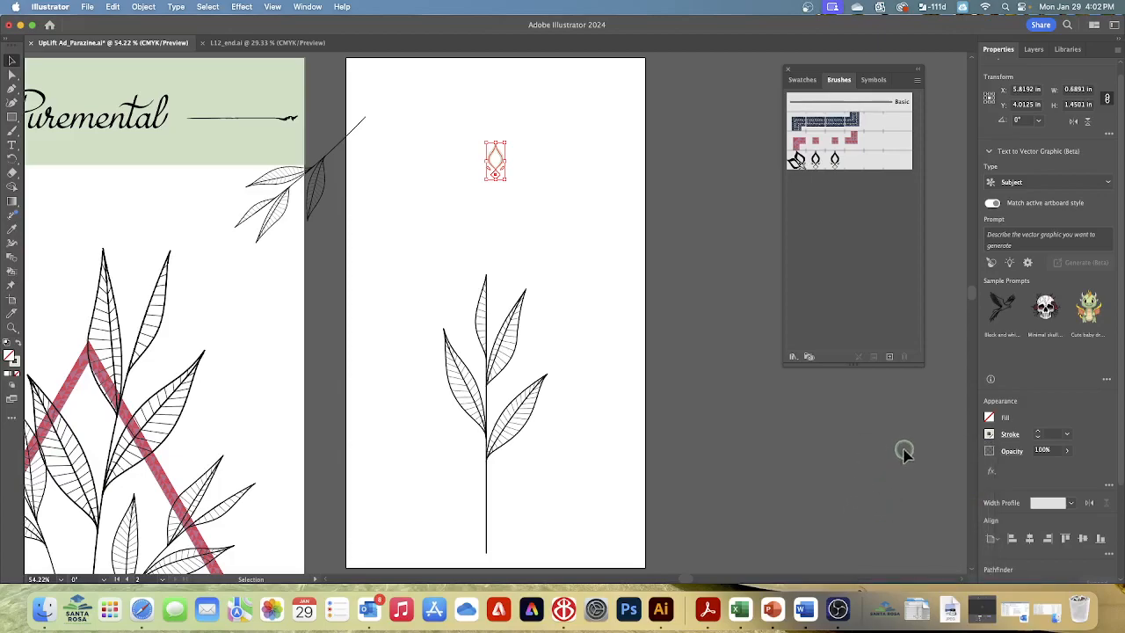
pyautogui.hscroll(-2, 892, 437)
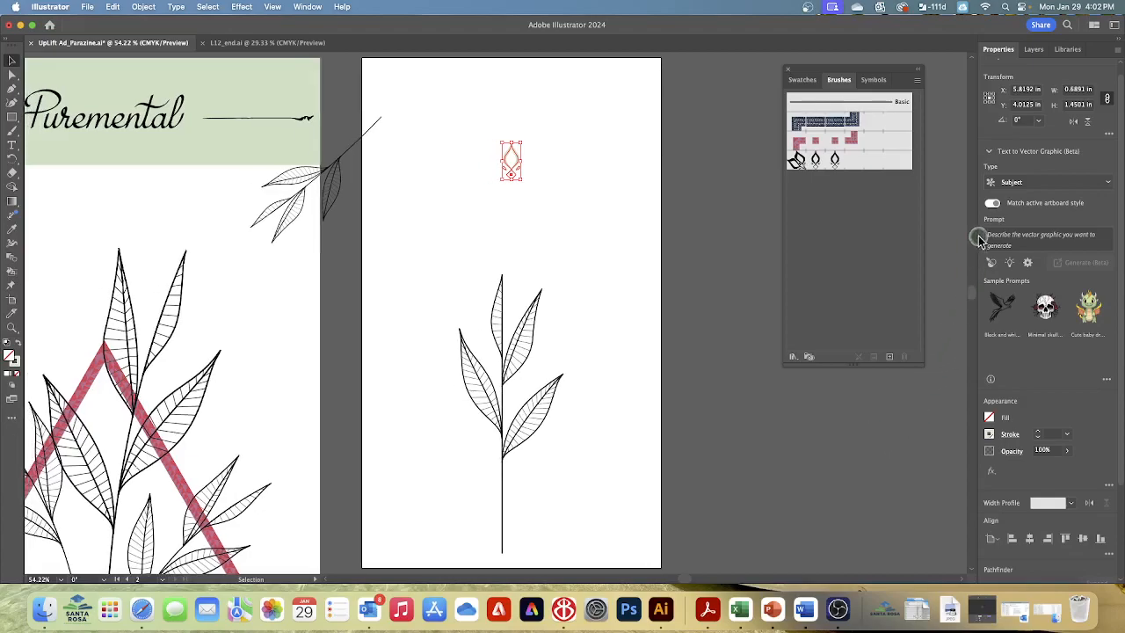
# Add the beige flame motif to the Swatches panel as a new pattern swatch and deselect the artwork
pyautogui.click(800, 80)
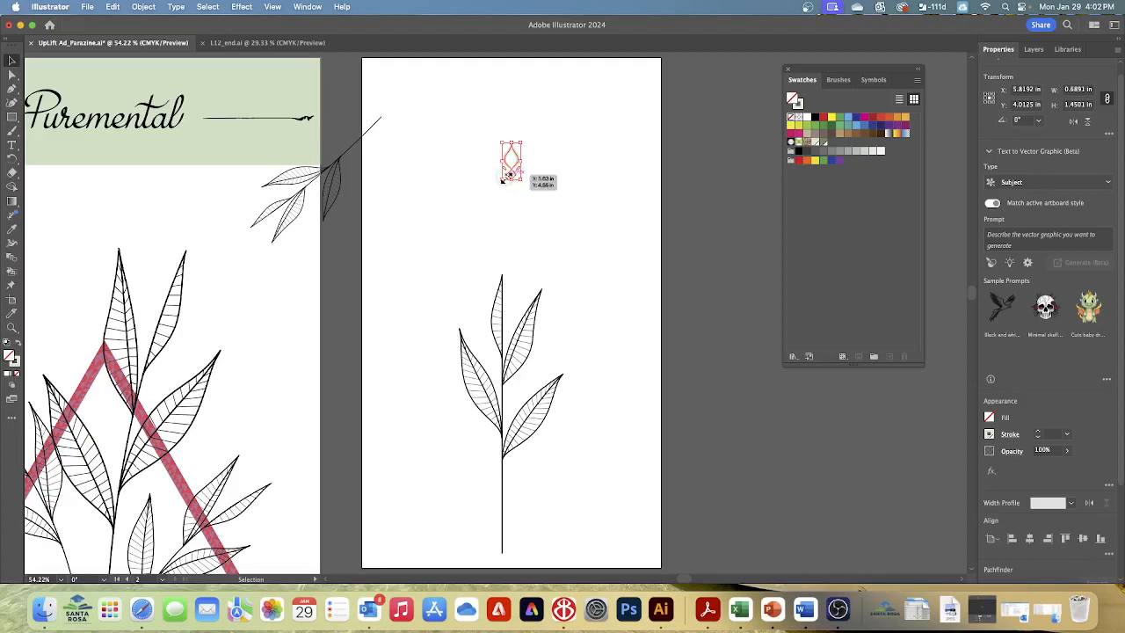
pyautogui.click(494, 169)
pyautogui.click(507, 162)
pyautogui.click(538, 158)
pyautogui.click(510, 153)
pyautogui.moveTo(511, 158); pyautogui.dragTo(845, 141)
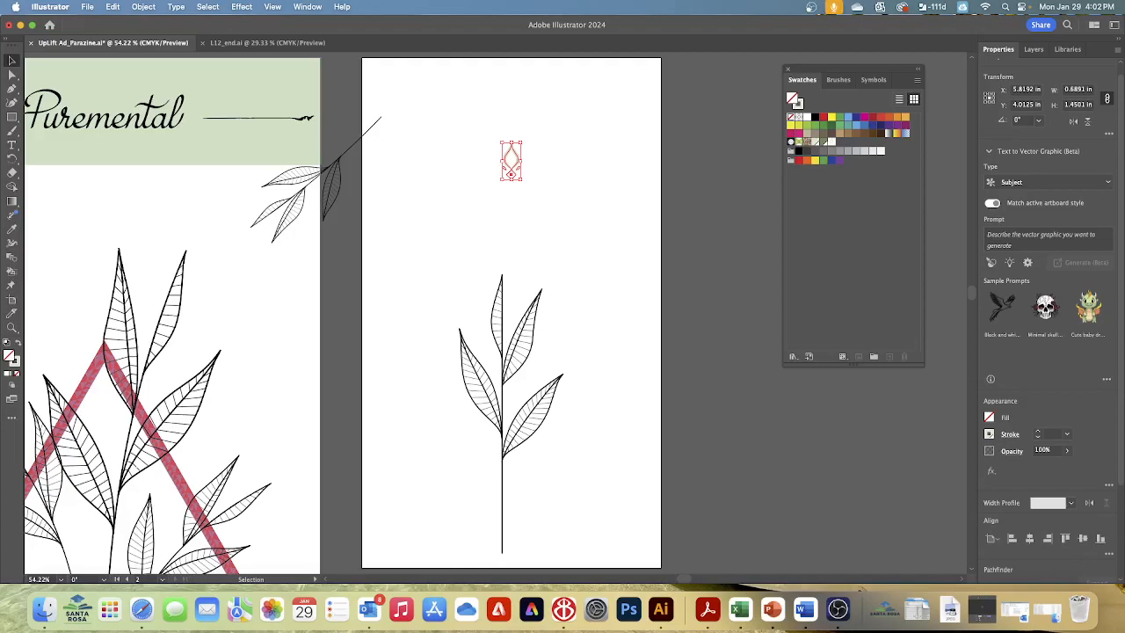
pyautogui.click(211, 7)
pyautogui.click(223, 49)
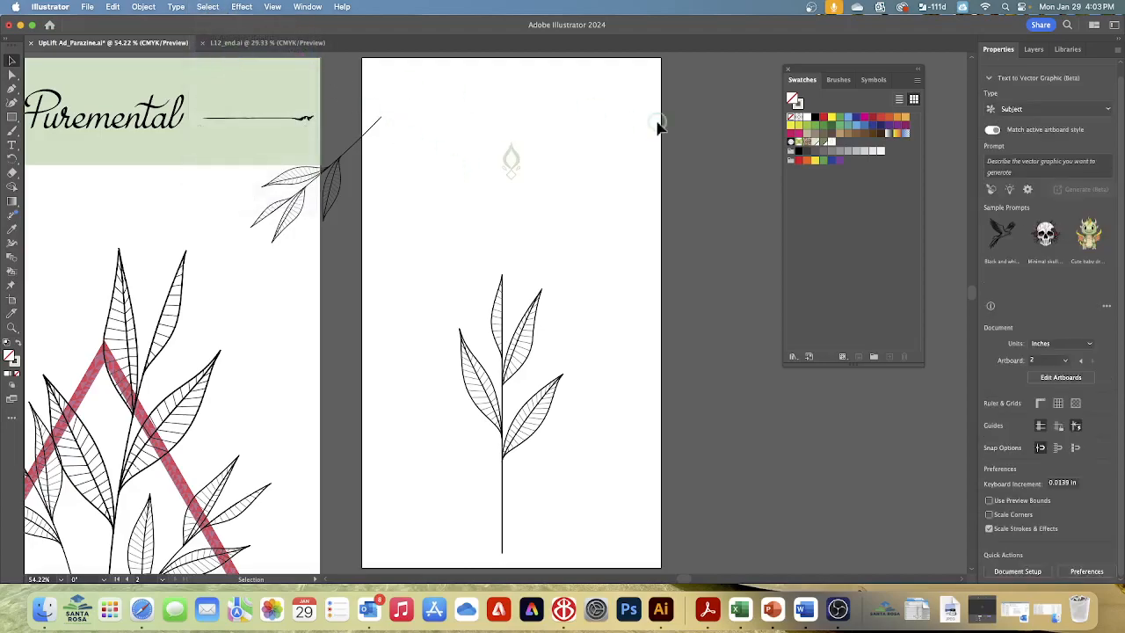
# Return to artboard 1 and open the options of the Decoration pattern brush
pyautogui.click(162, 581)
pyautogui.click(169, 556)
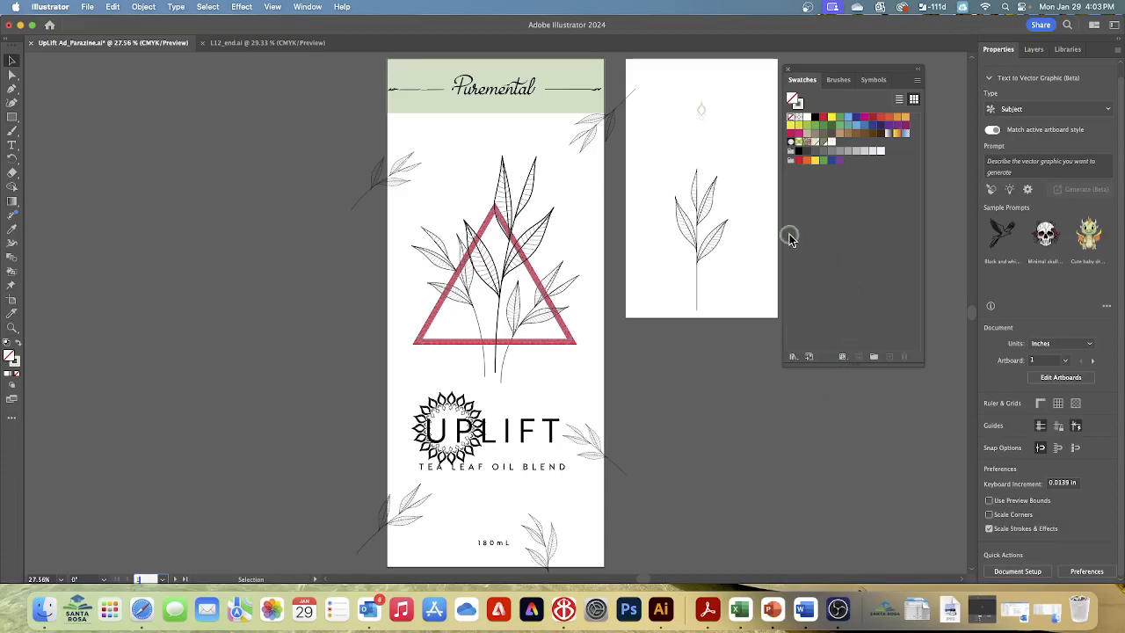
pyautogui.click(840, 80)
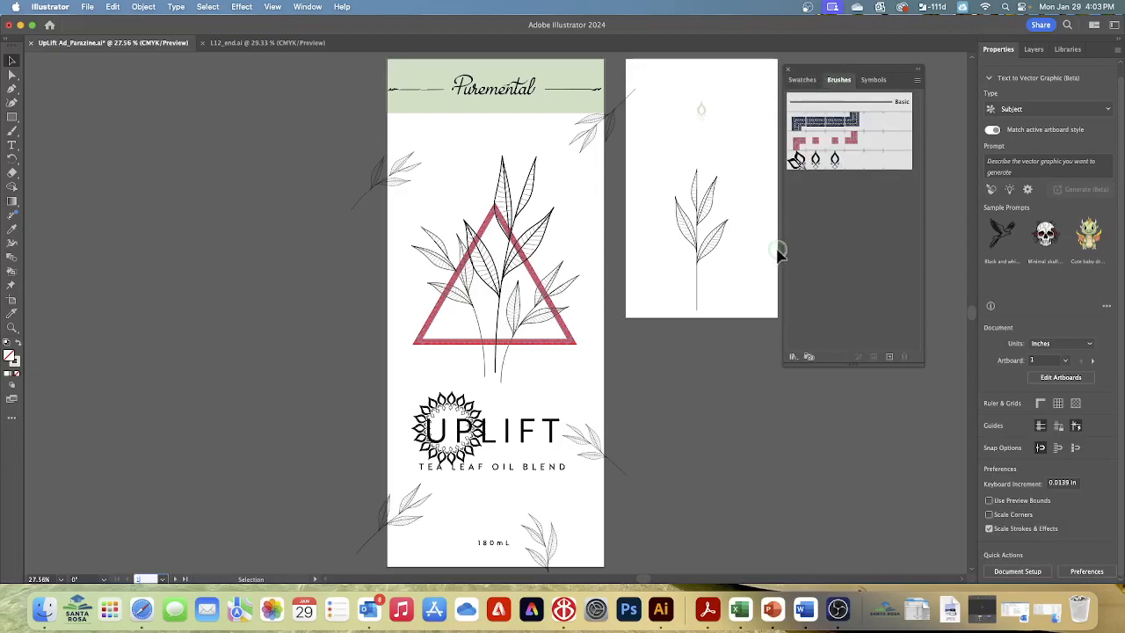
pyautogui.click(795, 161)
pyautogui.doubleClick(795, 161)
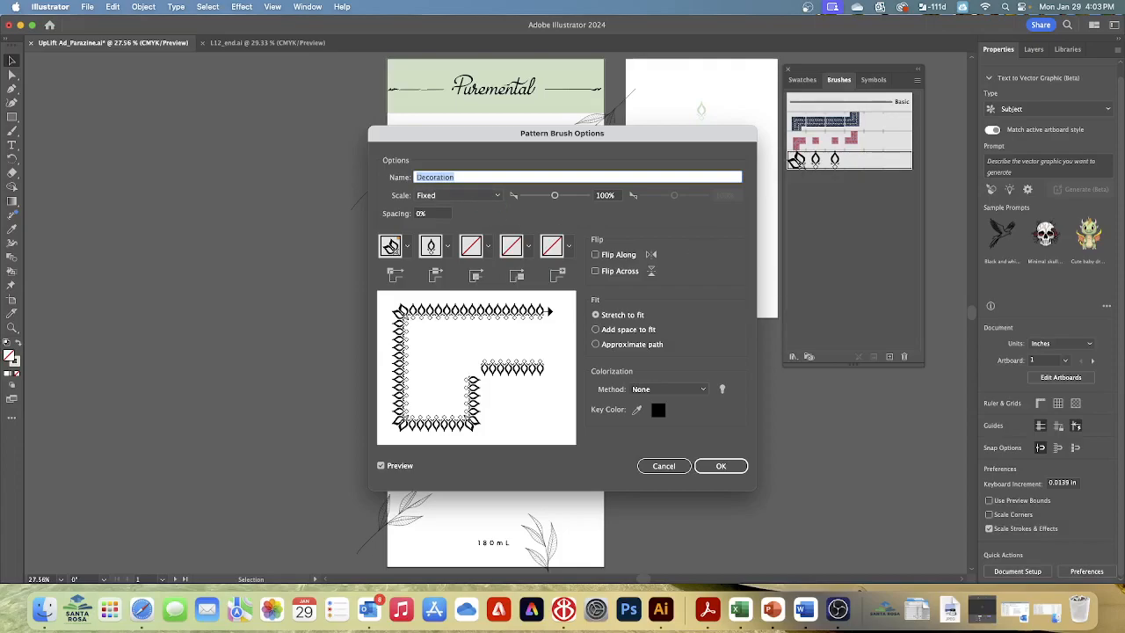
# Rename the Decoration brush as New Pattern Swatch 1, keeping its scale type Fixed
pyautogui.click(495, 195)
pyautogui.click(495, 195)
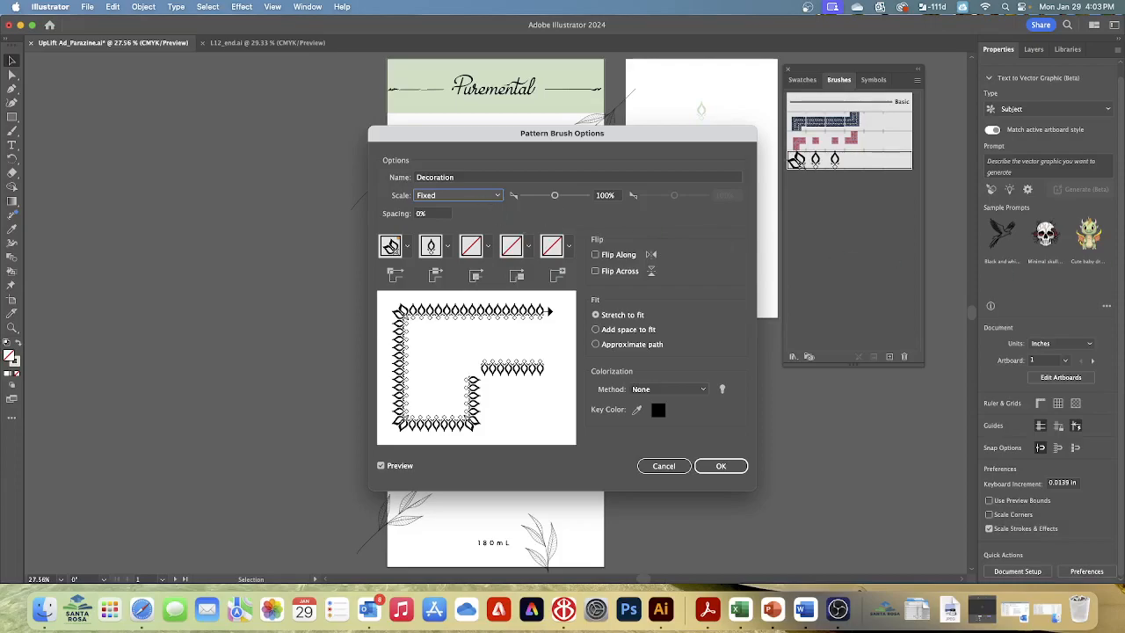
pyautogui.click(496, 196)
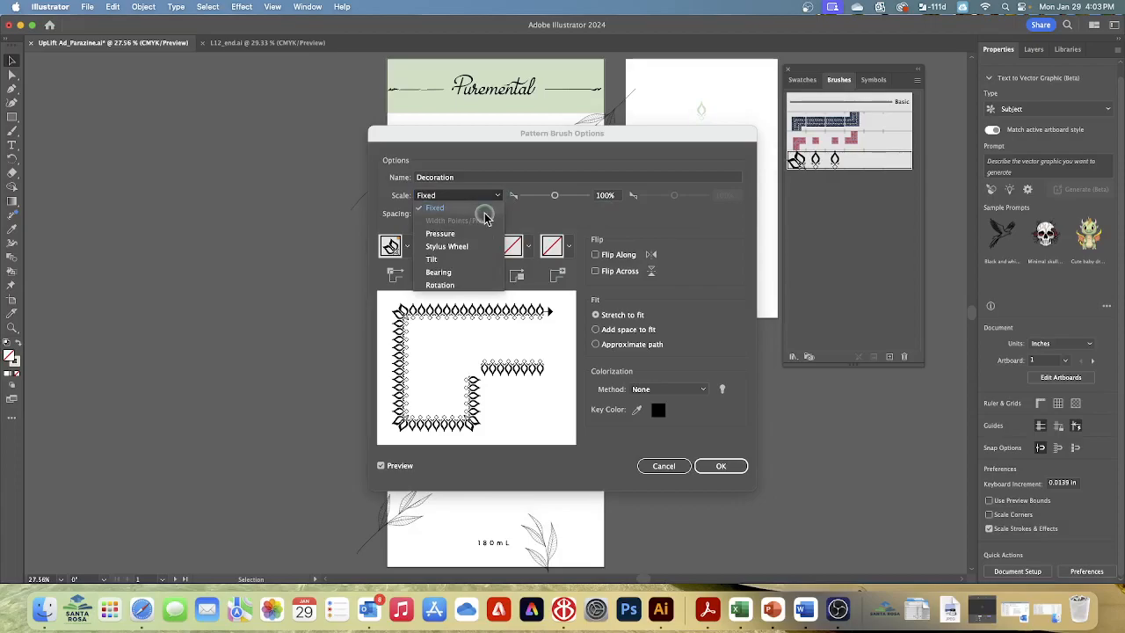
pyautogui.click(593, 214)
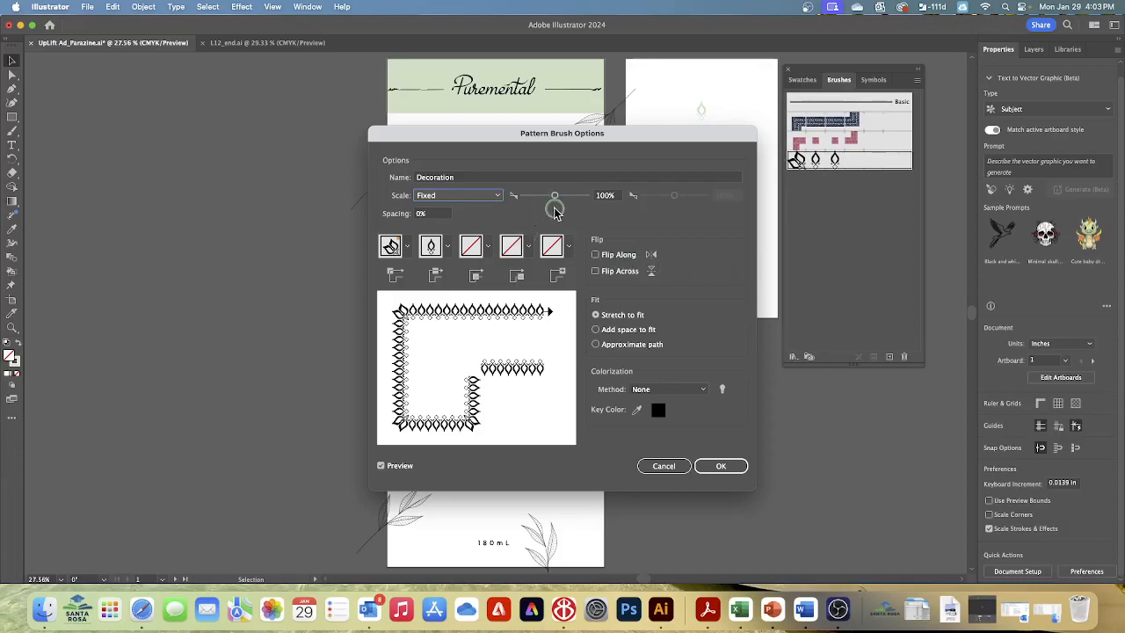
pyautogui.click(471, 181)
pyautogui.moveTo(476, 178); pyautogui.dragTo(384, 179)
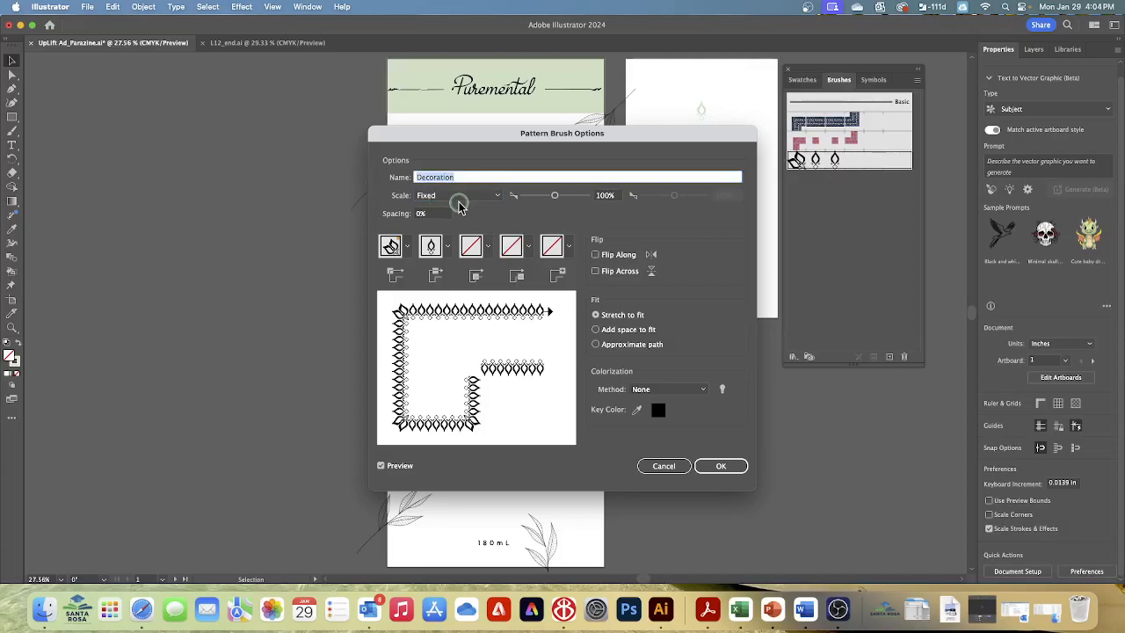
pyautogui.write('New Pattern Swatch 1')
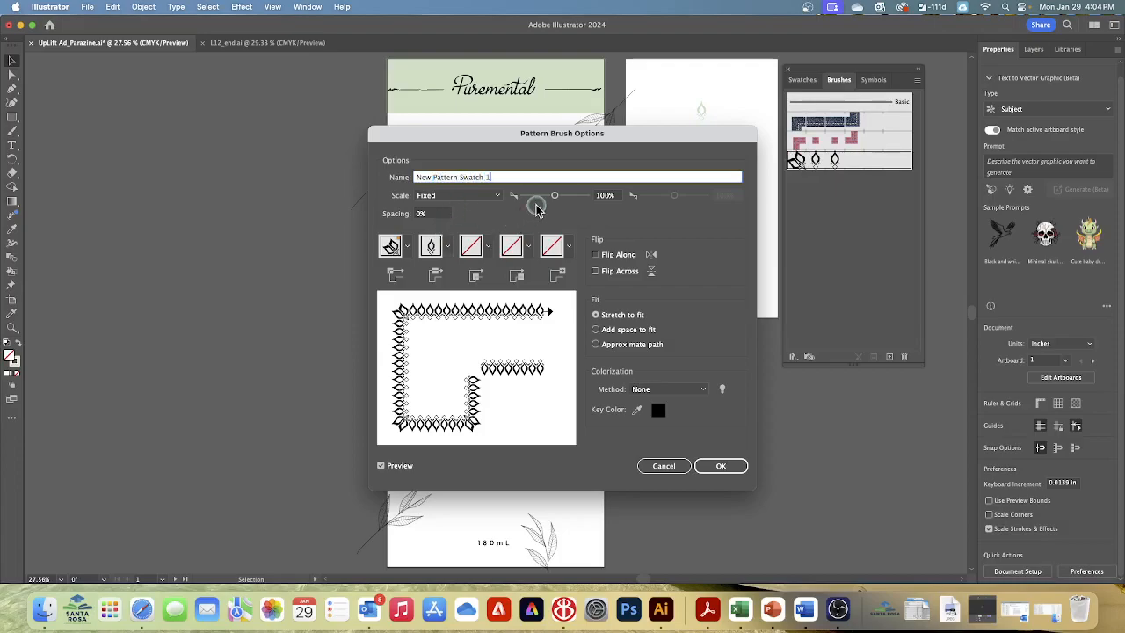
# Set the pattern brush's scale to 50% and apply the change to existing strokes
pyautogui.click(606, 196)
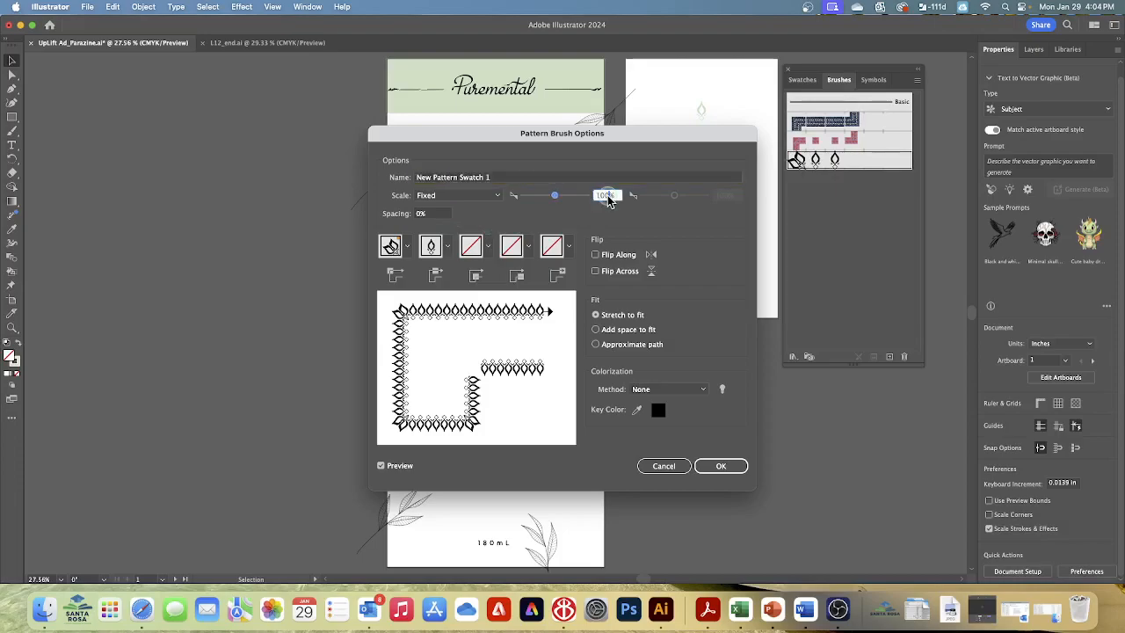
pyautogui.write('50')
pyautogui.press('Tab')
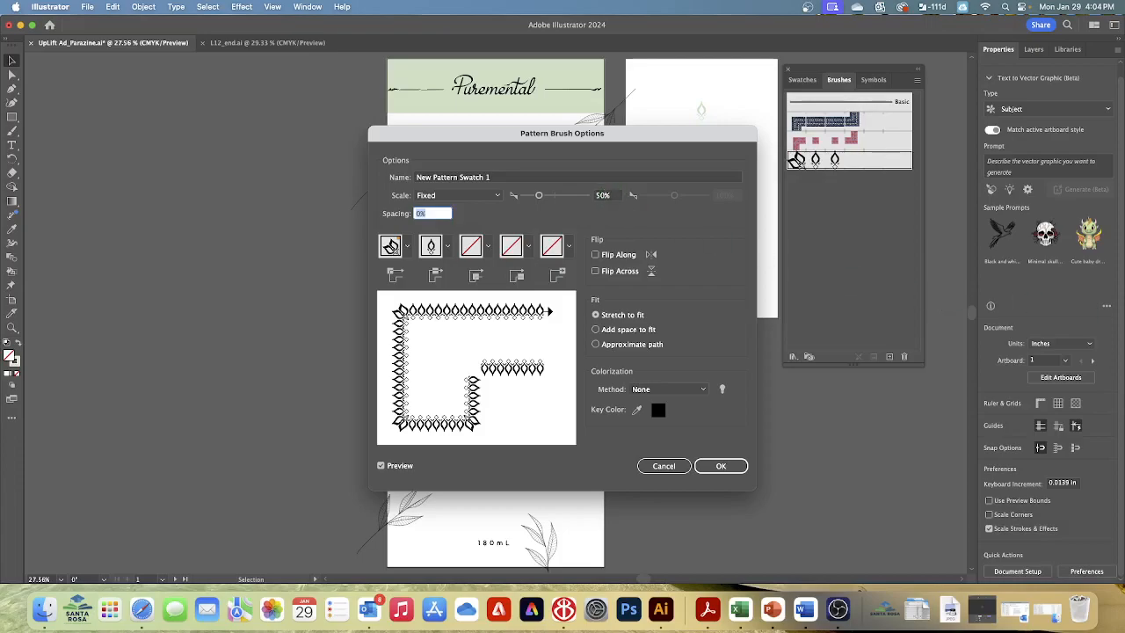
pyautogui.click(721, 466)
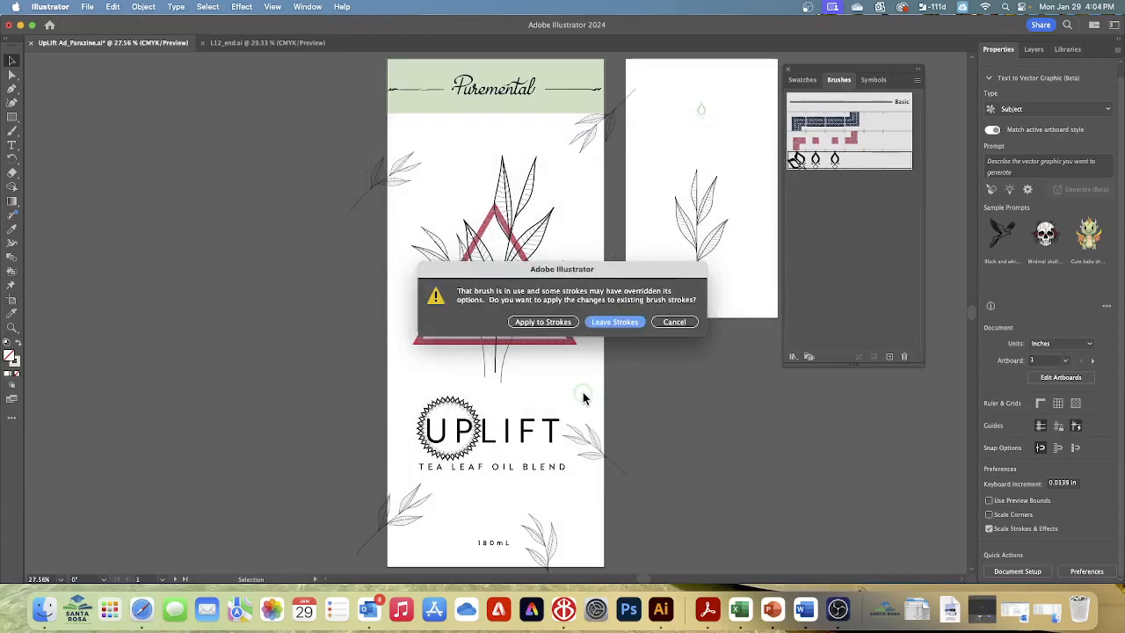
pyautogui.click(533, 324)
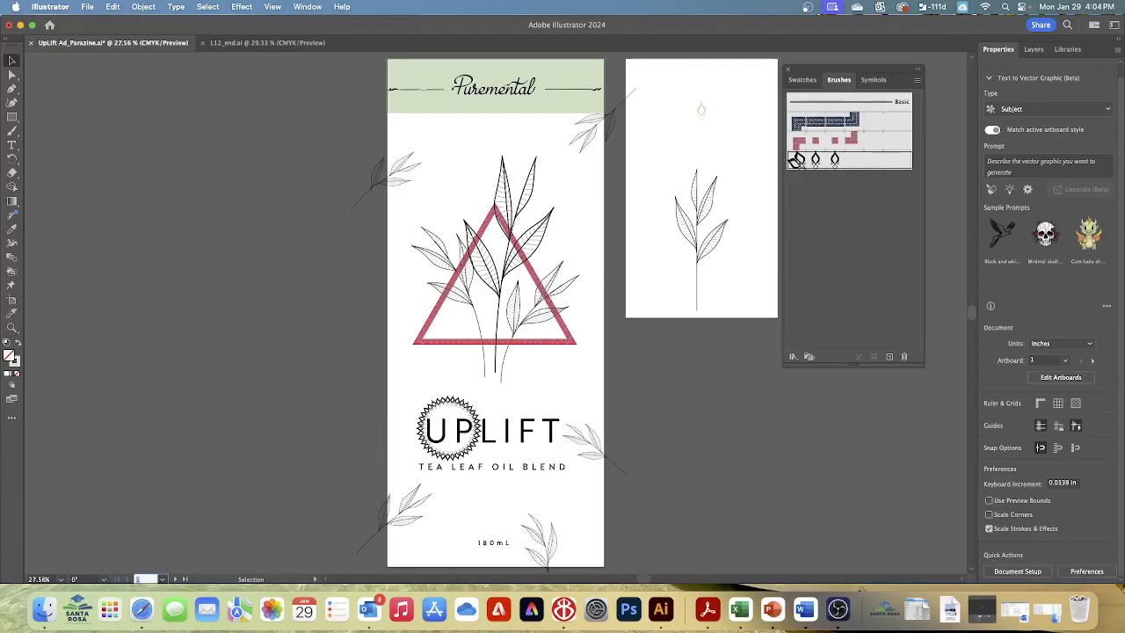
# Try the edited flame pattern brush on the triangle around the leaf artwork on artboard 1
pyautogui.click(242, 216)
pyautogui.click(586, 378)
pyautogui.click(541, 342)
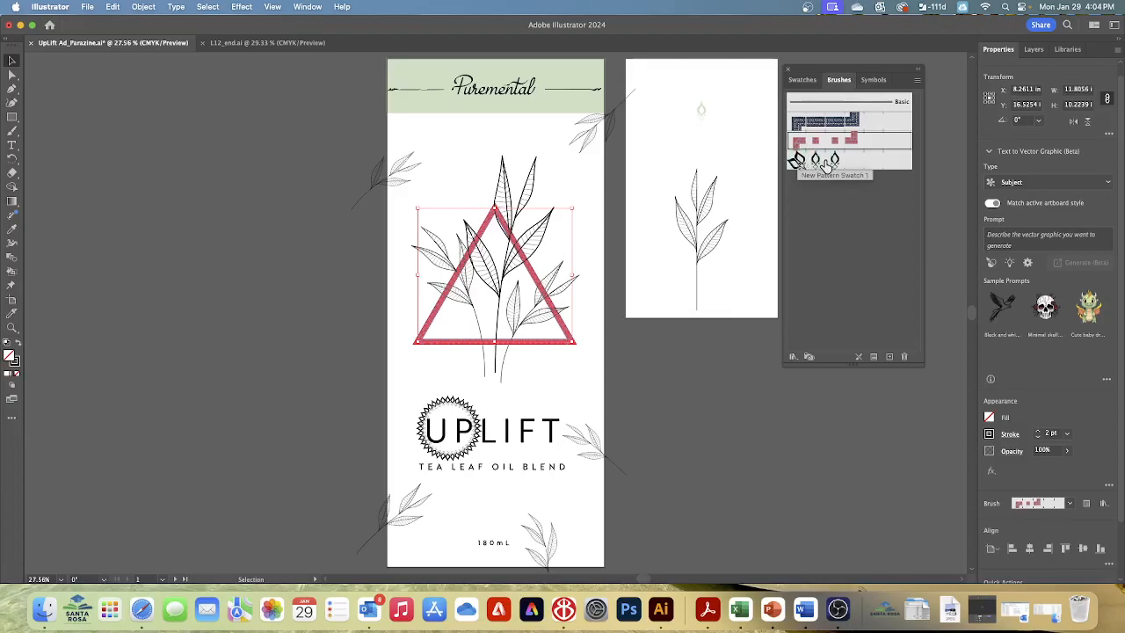
pyautogui.click(797, 160)
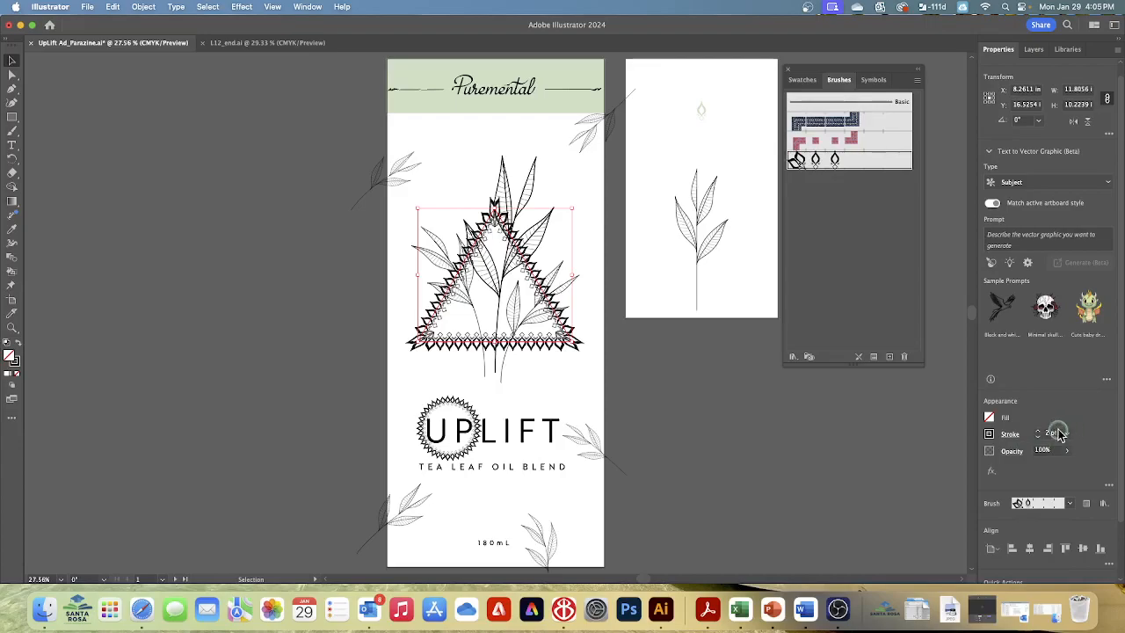
# Undo the triangle's brush change and the edit of the pattern brush options
pyautogui.press('a')
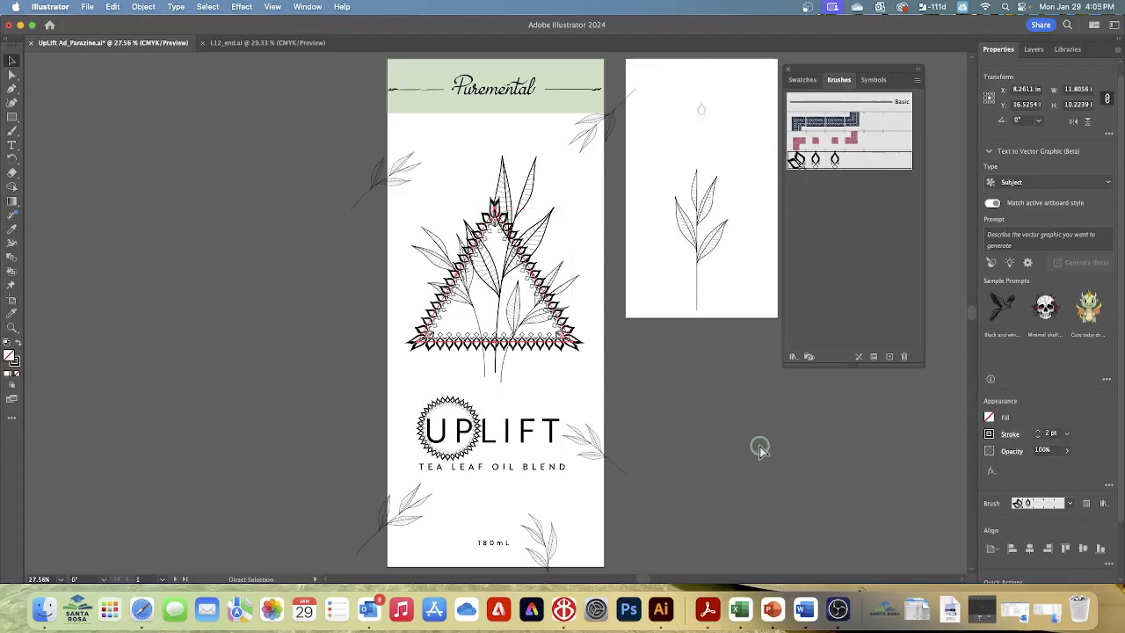
pyautogui.press('super+z')
pyautogui.press('super+z')
pyautogui.press('v')
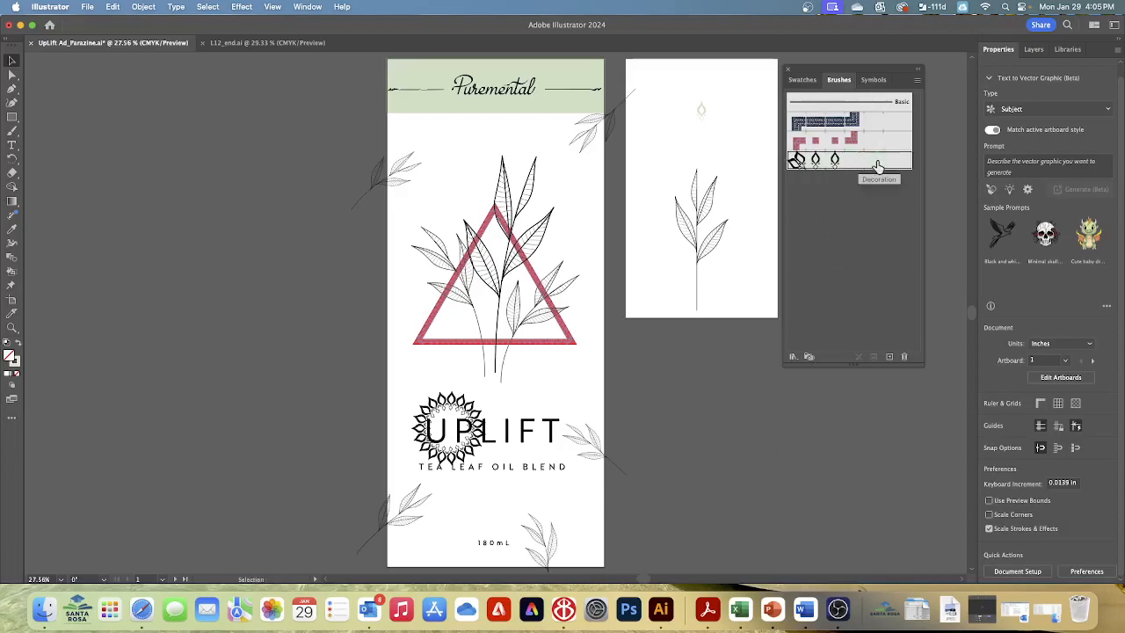
# Show the brushes as a list, check the Decoration brush's options and close them without changes
pyautogui.click(918, 80)
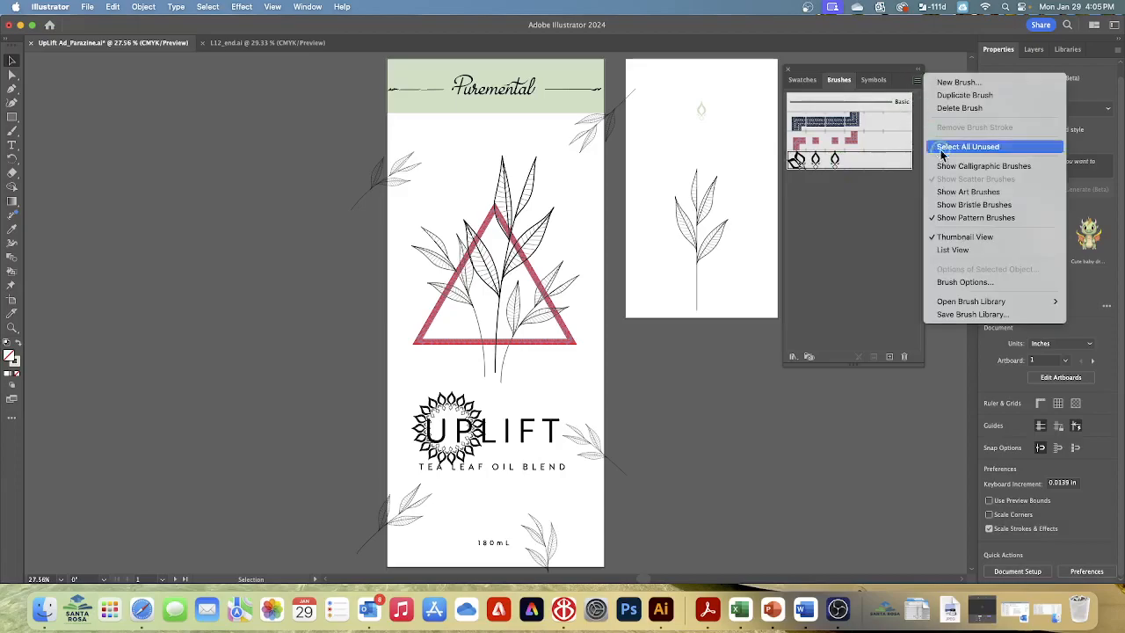
pyautogui.click(955, 249)
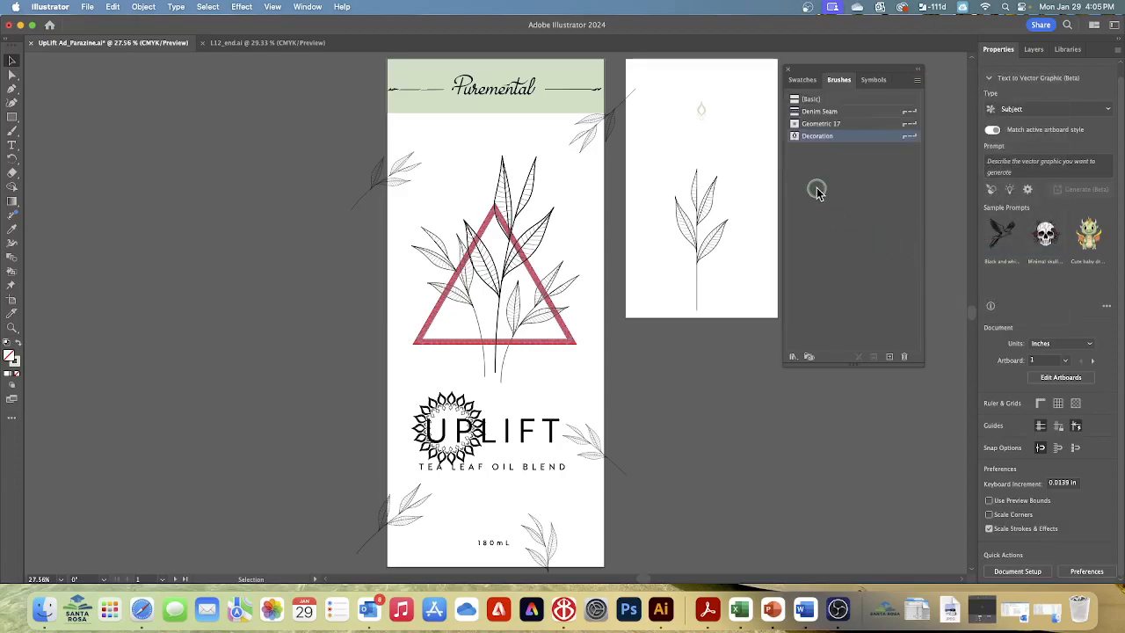
pyautogui.doubleClick(795, 138)
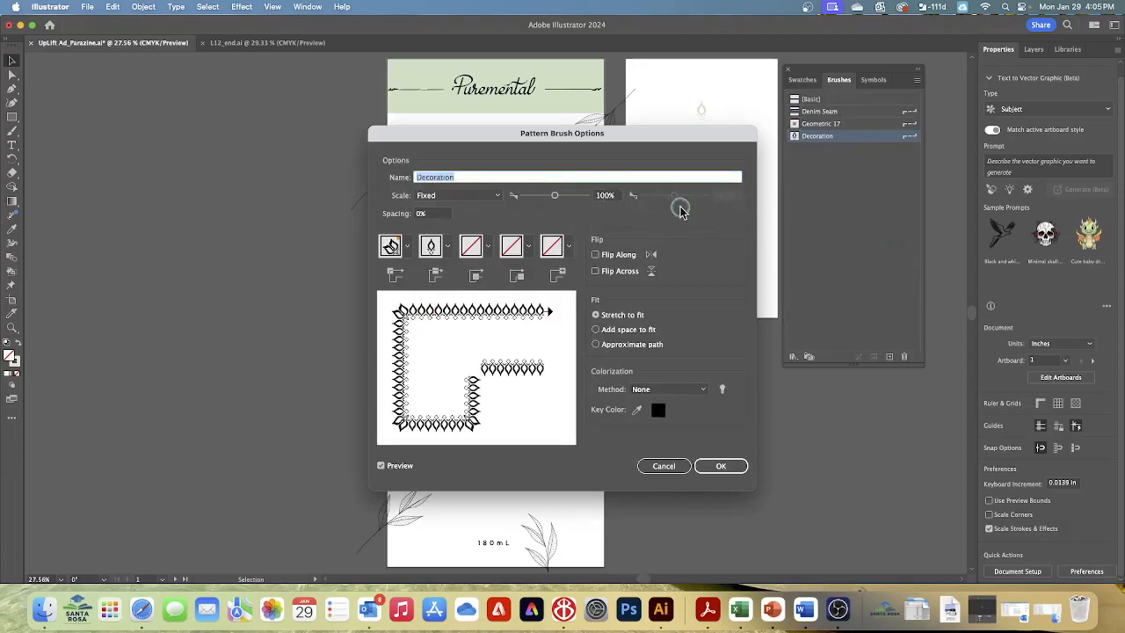
pyautogui.click(660, 466)
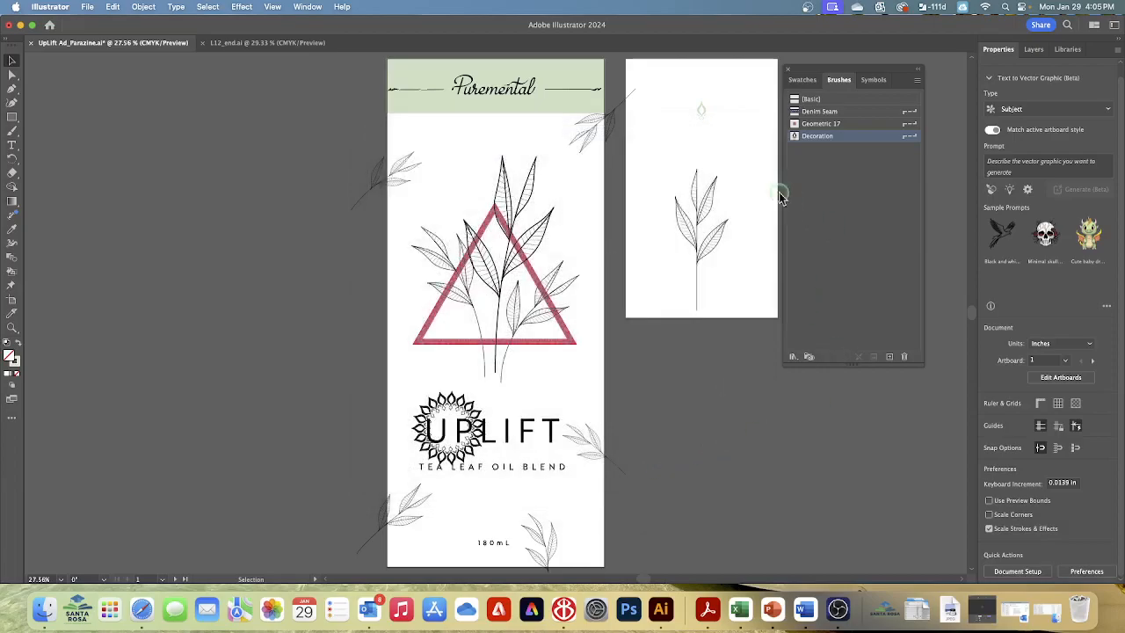
# Apply the Decoration brush to the beige flame motif on artboard 2
pyautogui.click(701, 110)
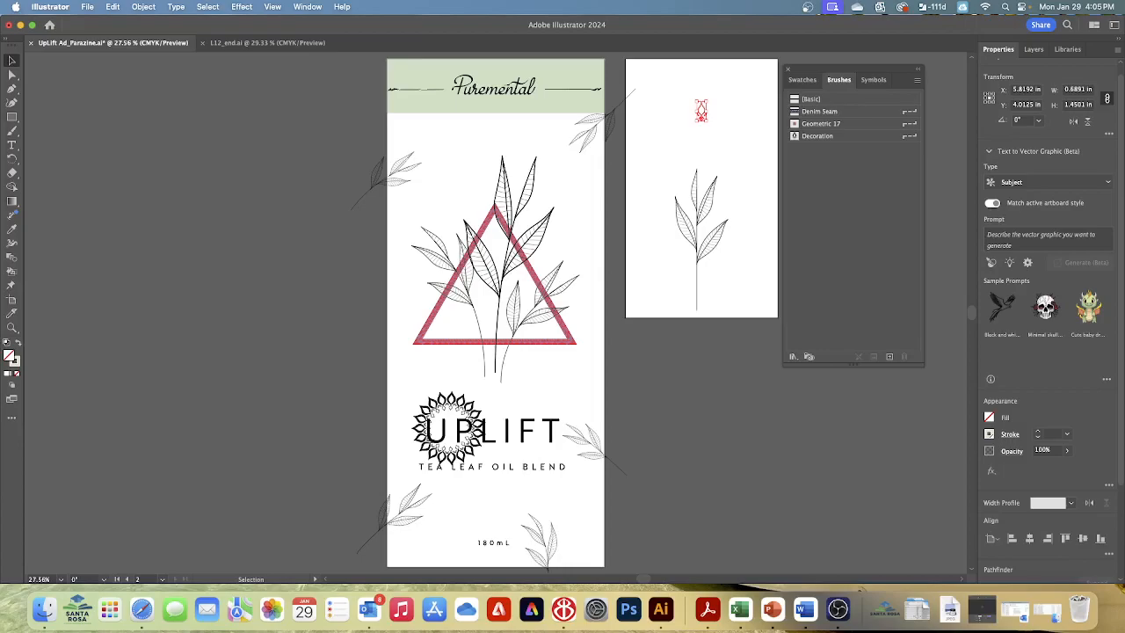
pyautogui.doubleClick(819, 136)
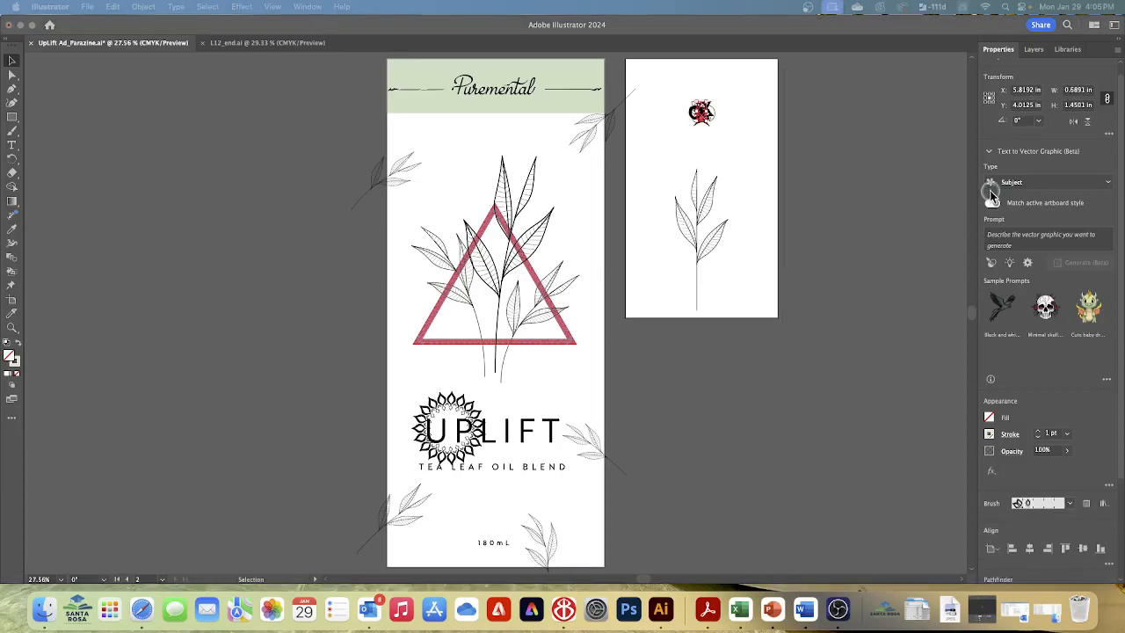
pyautogui.click(704, 114)
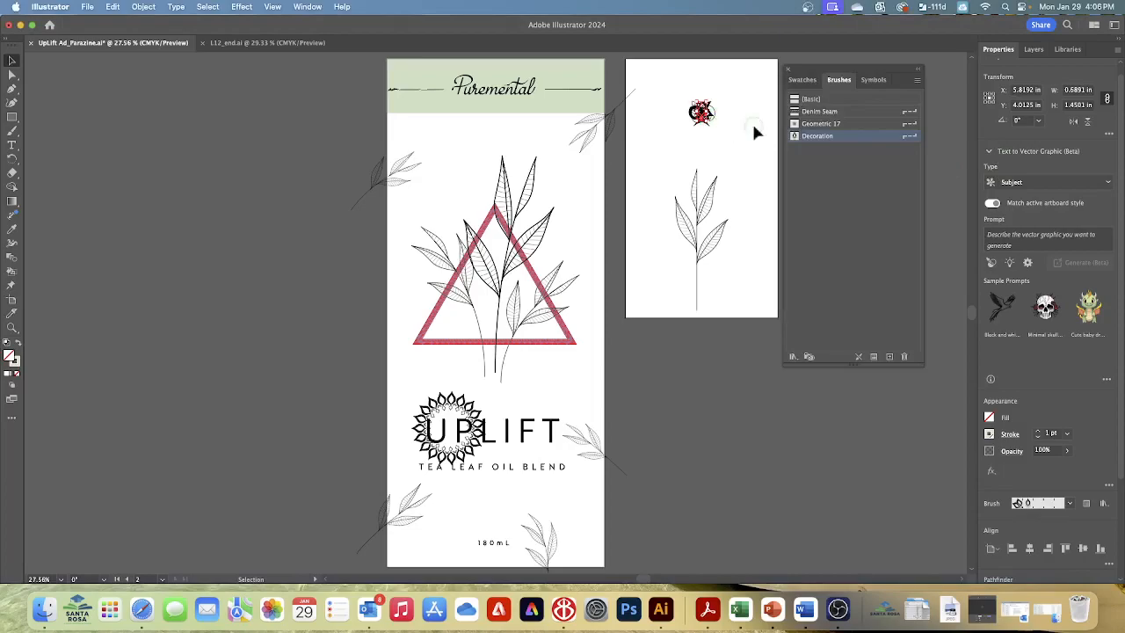
# Change the Decoration brush's side tile to New Pattern Swatch 1
pyautogui.doubleClick(794, 137)
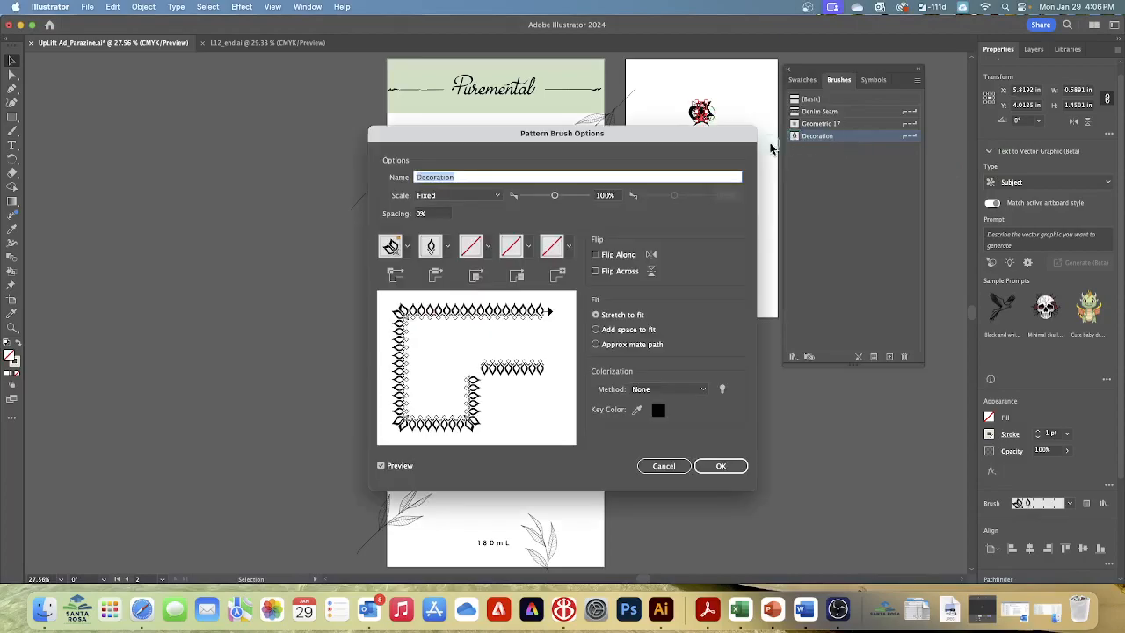
pyautogui.click(431, 248)
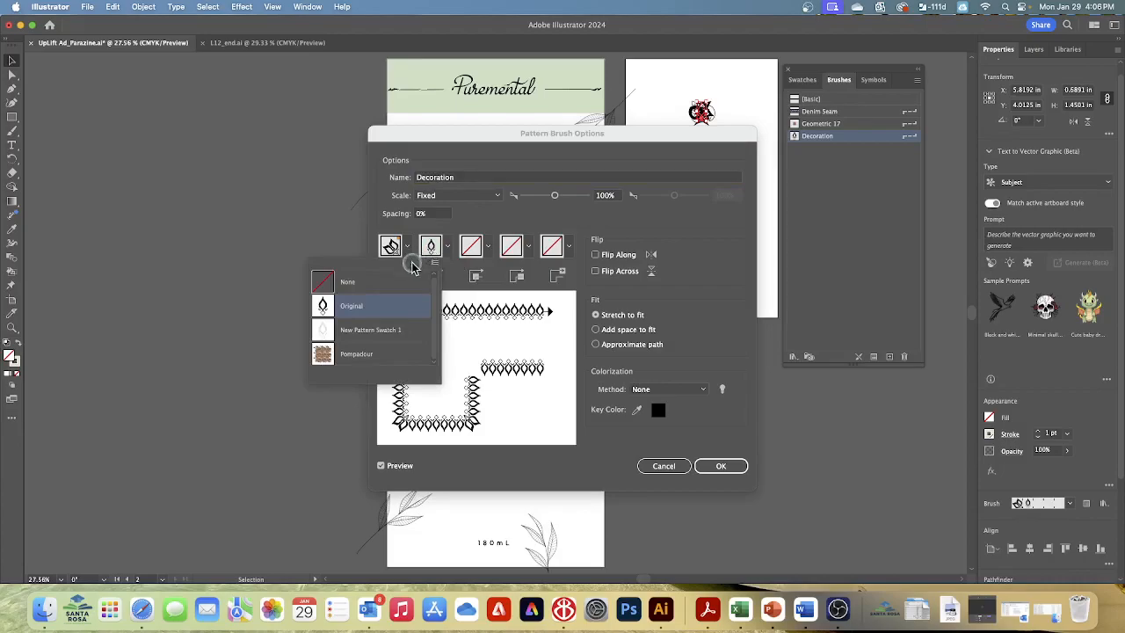
pyautogui.click(387, 337)
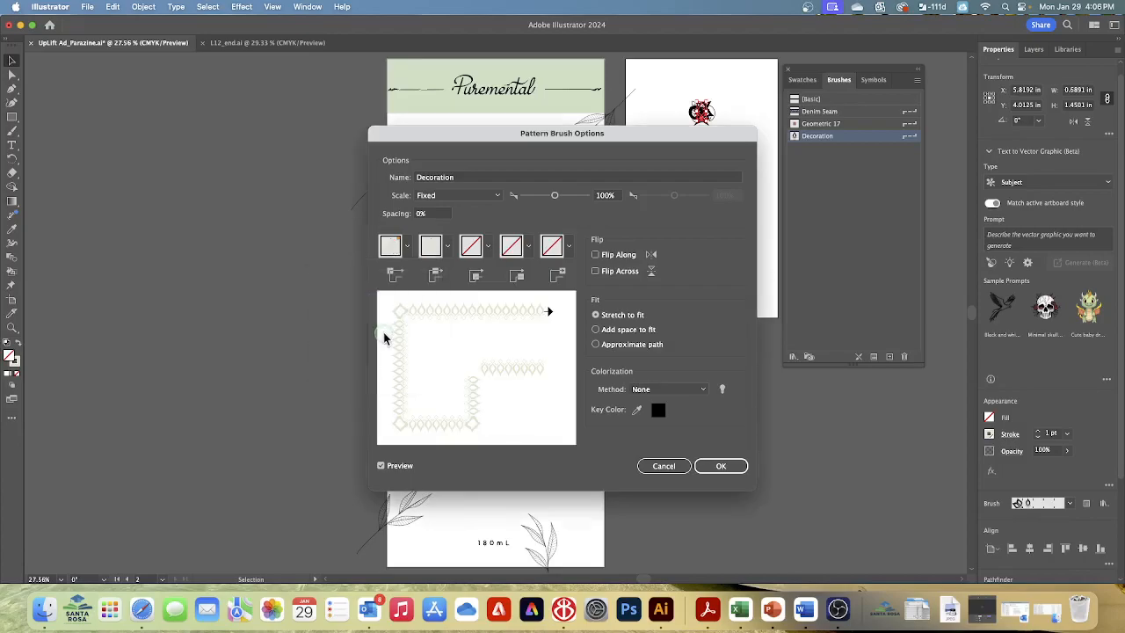
pyautogui.click(508, 339)
# Set the Decoration brush's scale to 50% and apply the changes to existing strokes
pyautogui.click(609, 195)
pyautogui.press('BackSpace')
pyautogui.press('BackSpace')
pyautogui.press('BackSpace')
pyautogui.write('50')
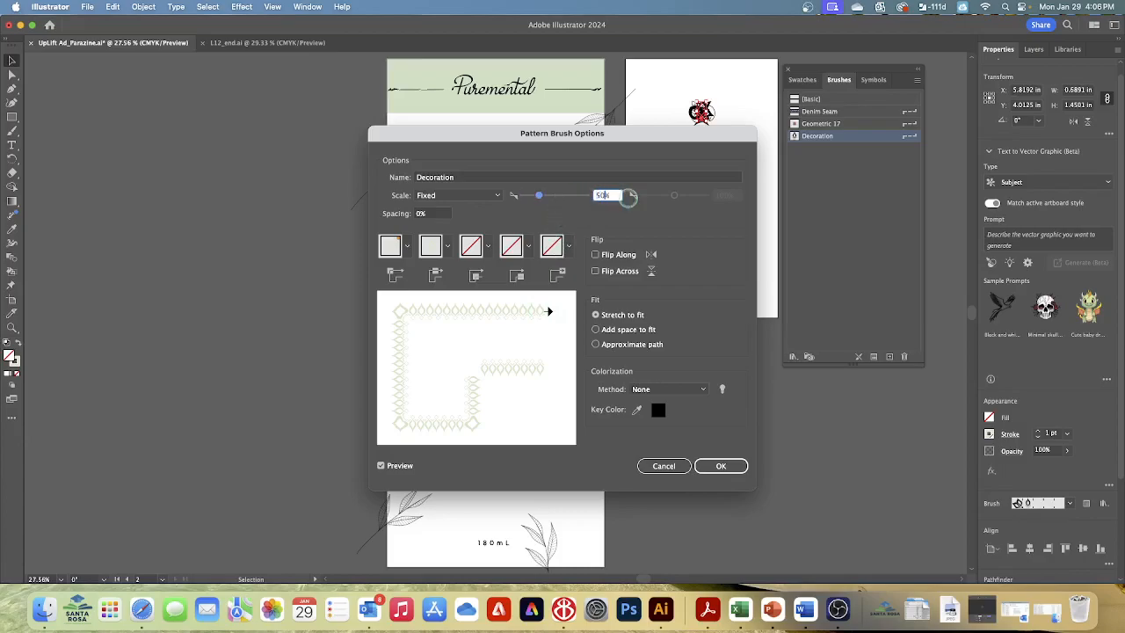
pyautogui.click(721, 466)
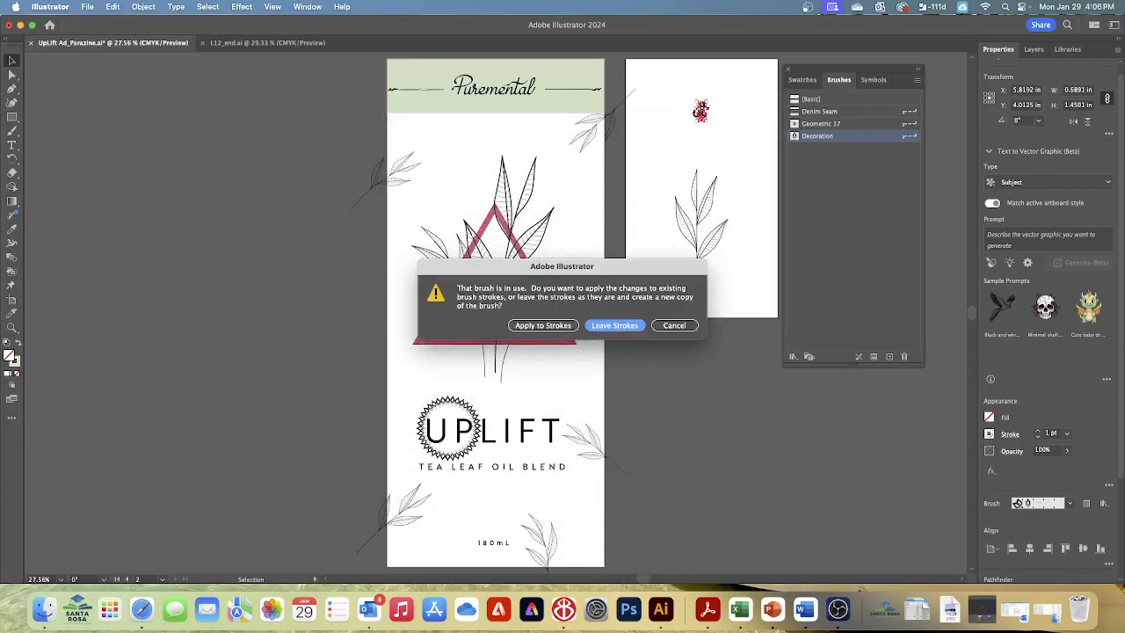
pyautogui.click(538, 325)
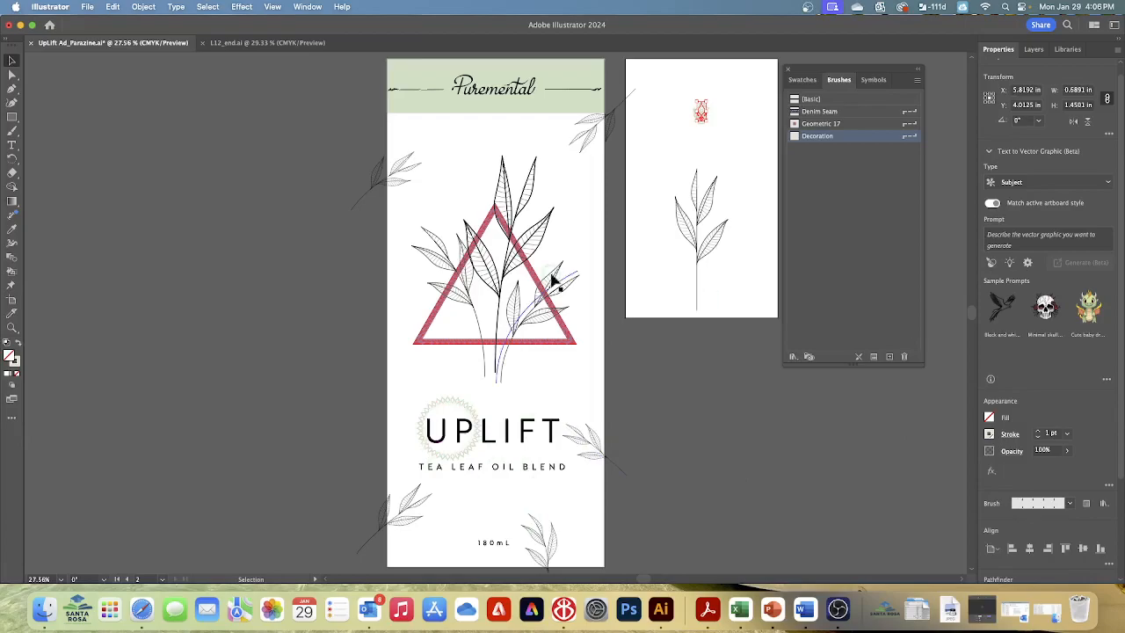
# Try the Decoration brush on the triangle, restore its Geometric 17 brush and deselect the artwork
pyautogui.click(562, 345)
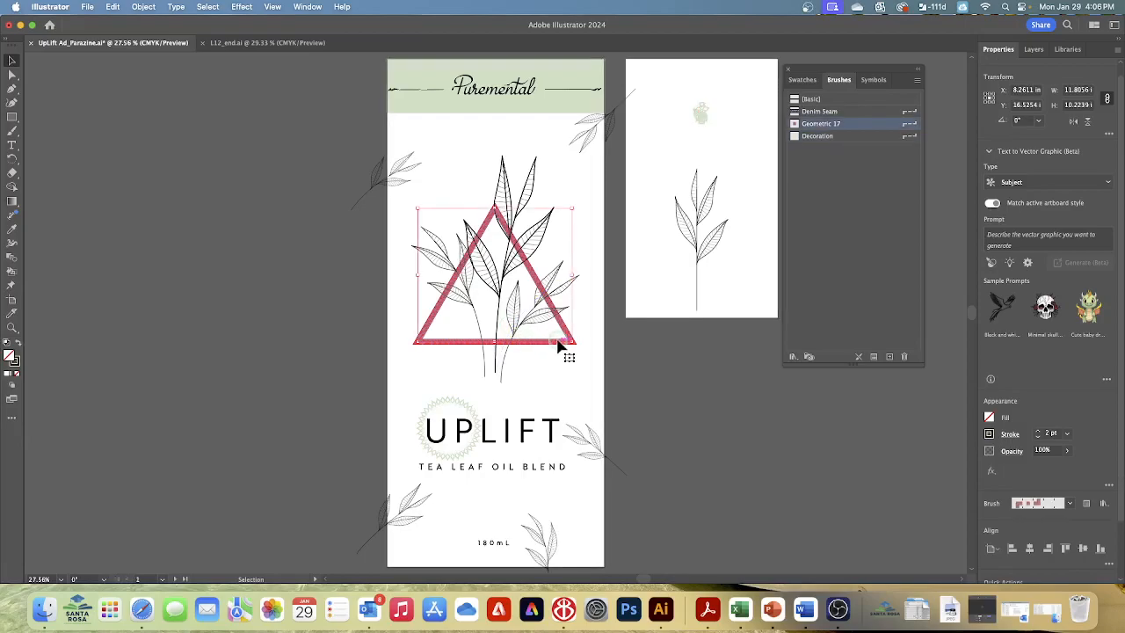
pyautogui.click(841, 138)
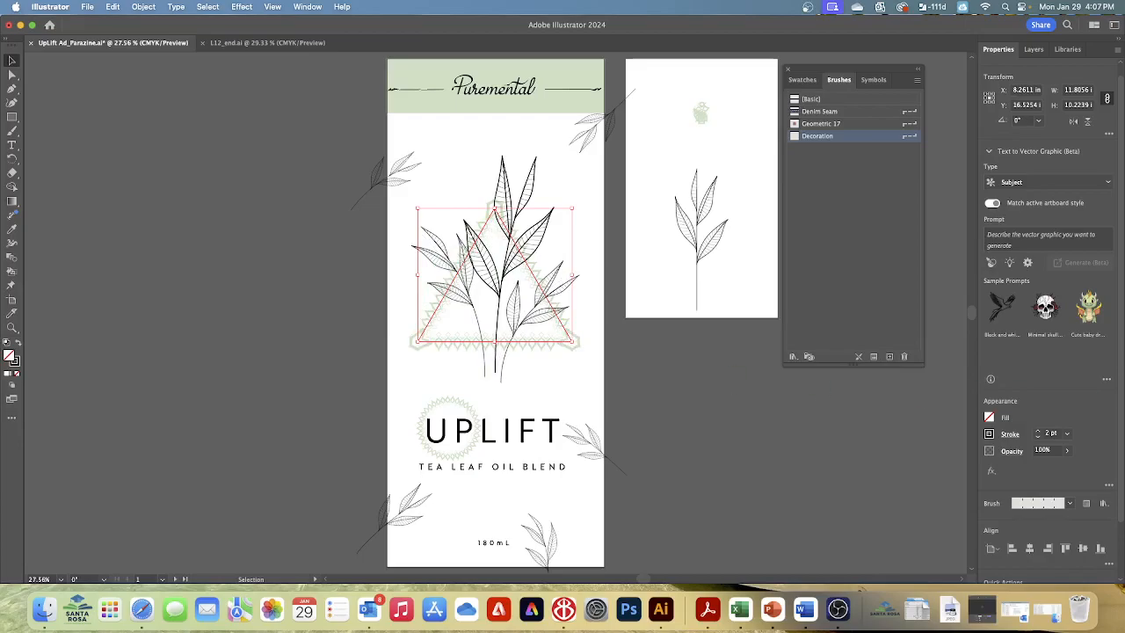
pyautogui.click(851, 124)
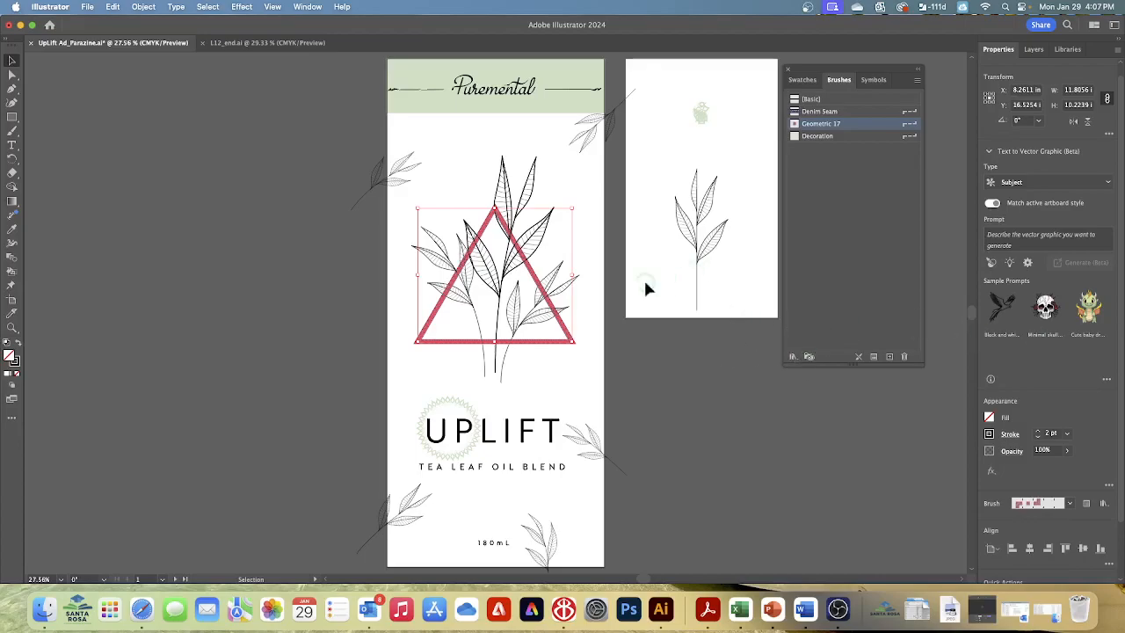
pyautogui.click(837, 137)
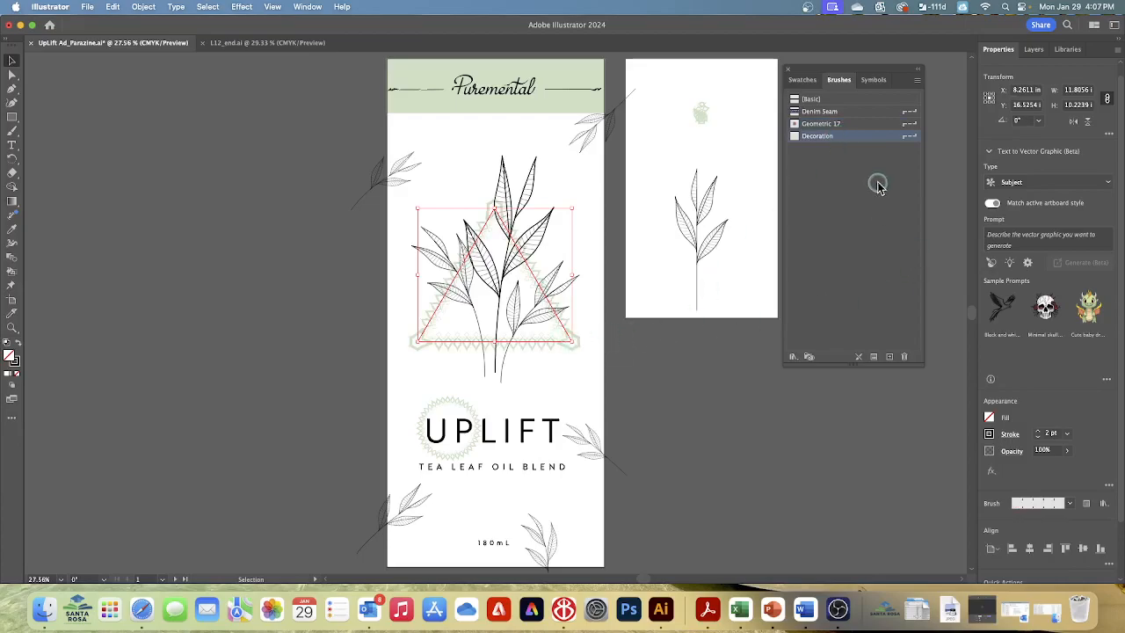
pyautogui.click(873, 123)
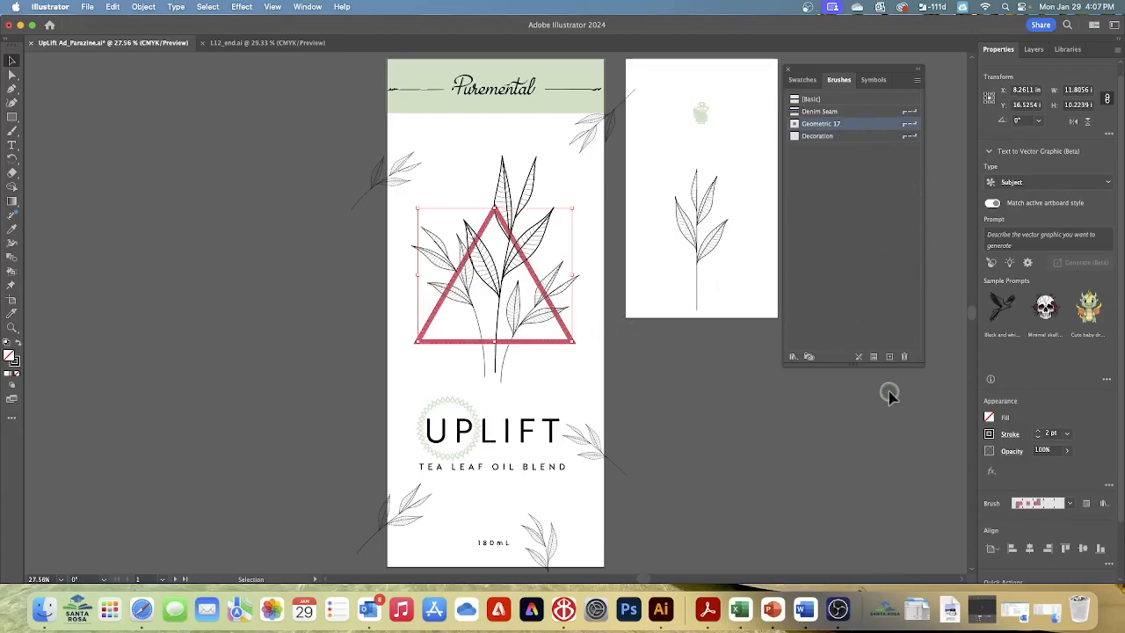
pyautogui.click(207, 7)
pyautogui.click(211, 52)
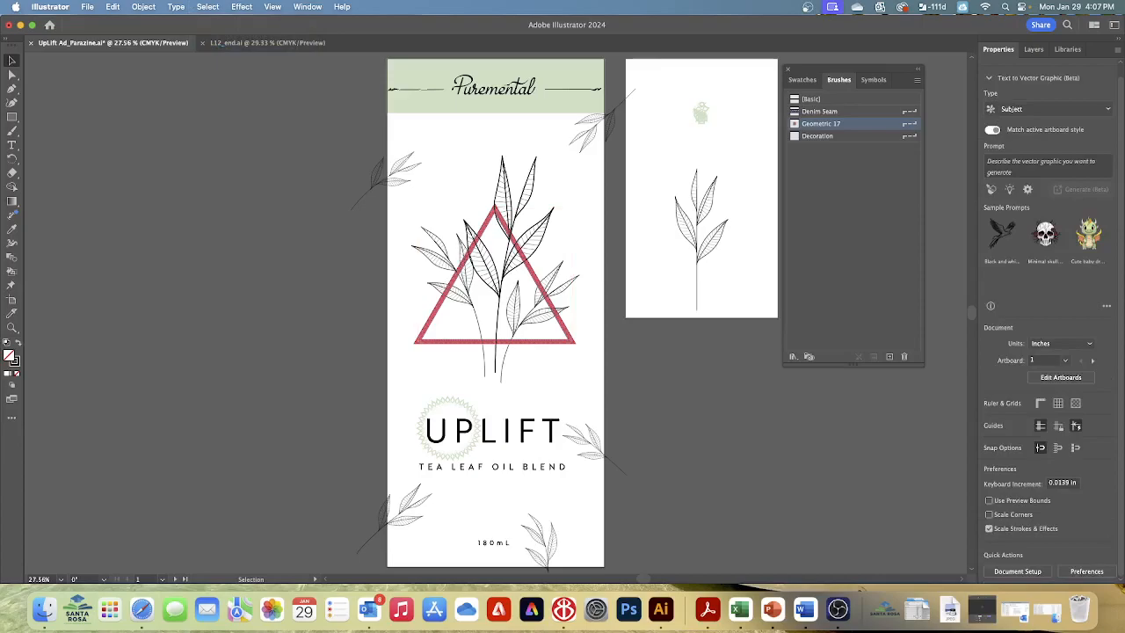
# Relaunch Illustrator, send the crash report and cancel opening the recovered label document
pyautogui.press('super+h')
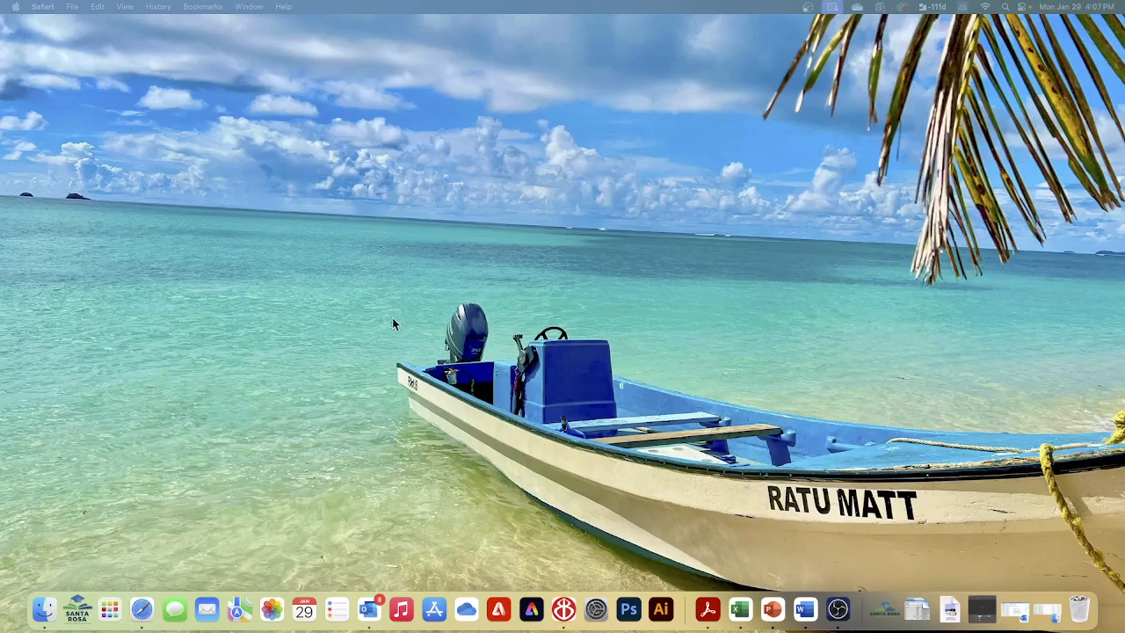
pyautogui.click(664, 609)
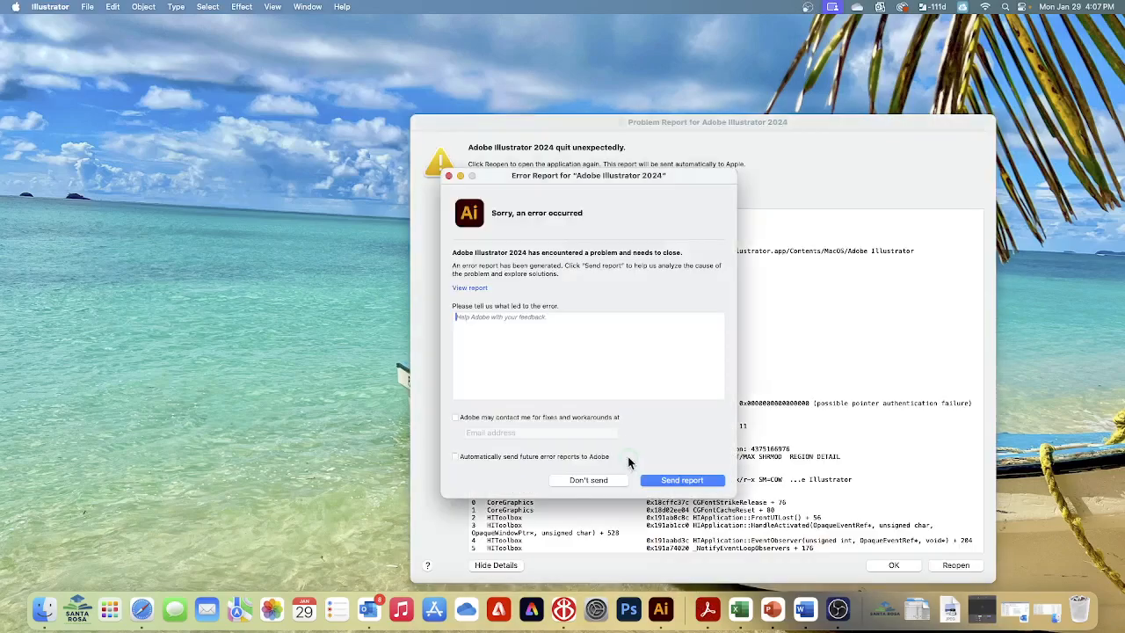
pyautogui.click(670, 480)
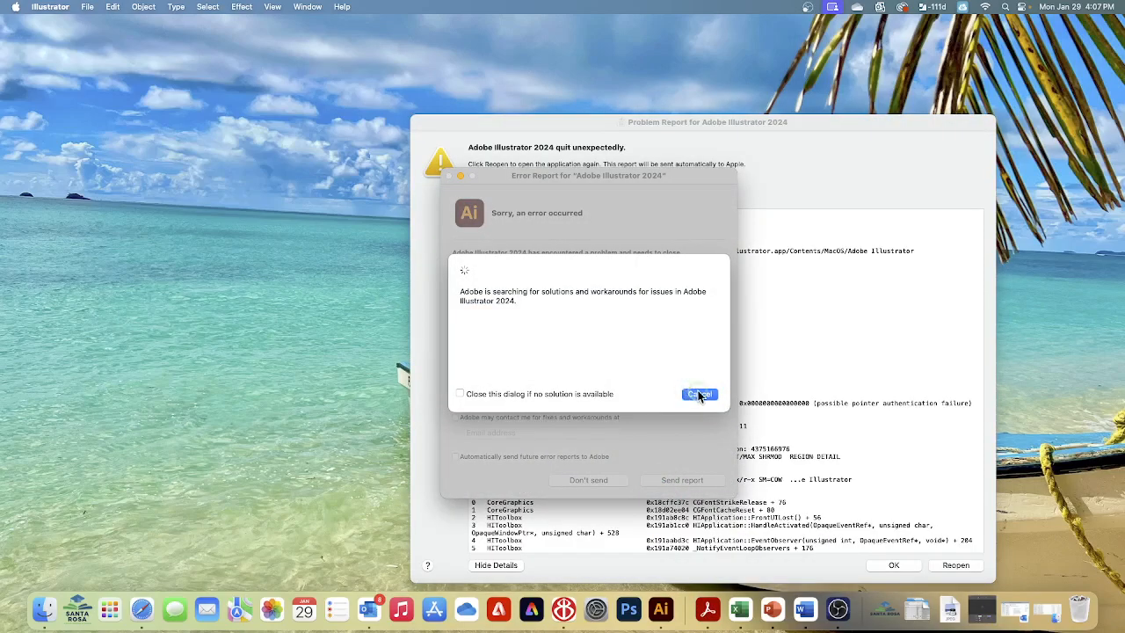
pyautogui.click(698, 392)
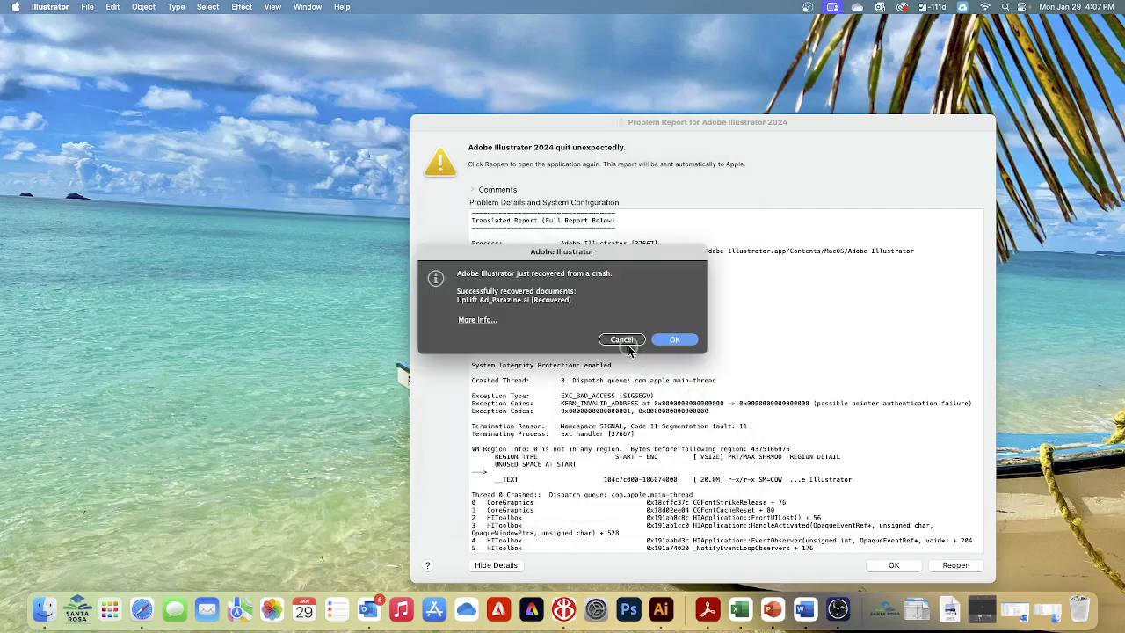
pyautogui.click(625, 339)
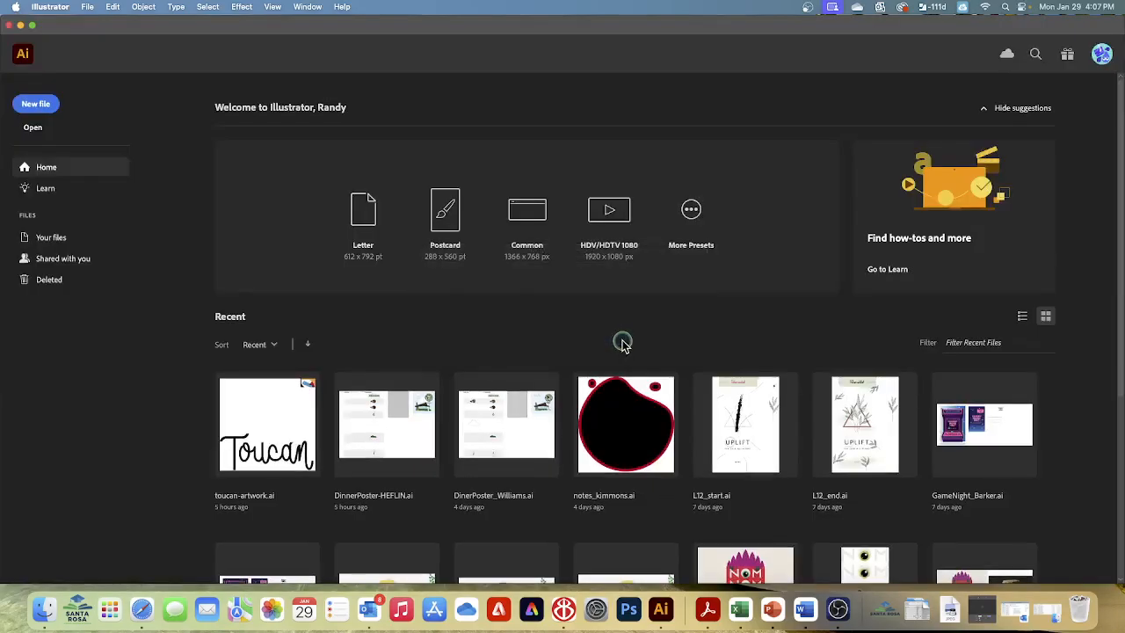